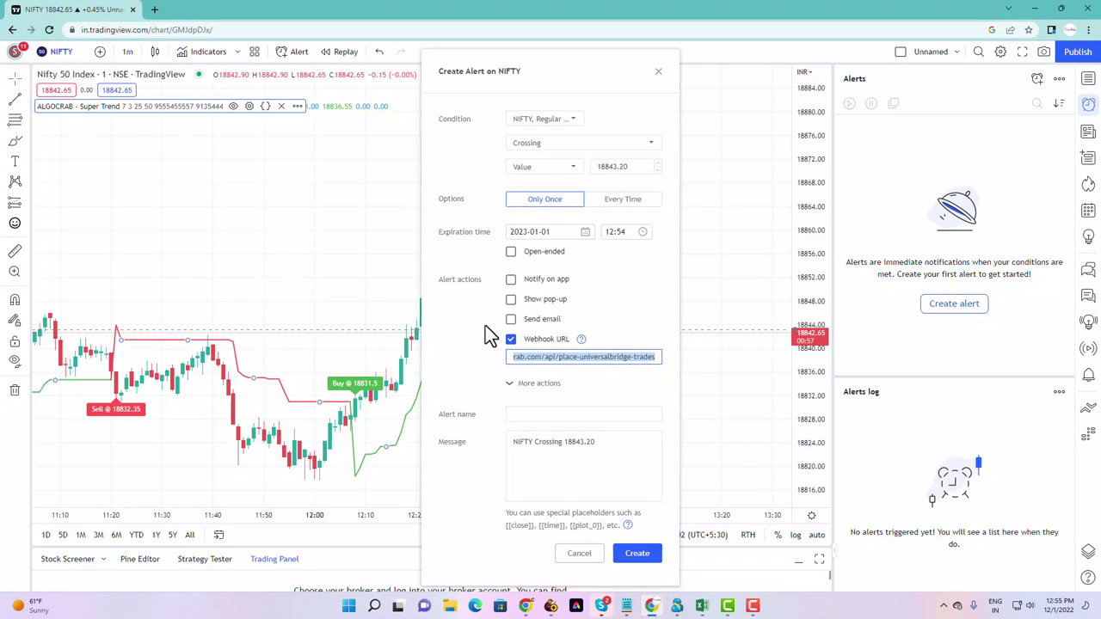
Close the NIFTY alert dialog without creating an alert and open the AlgoCrab website in a new browser tab
left_click(658, 71)
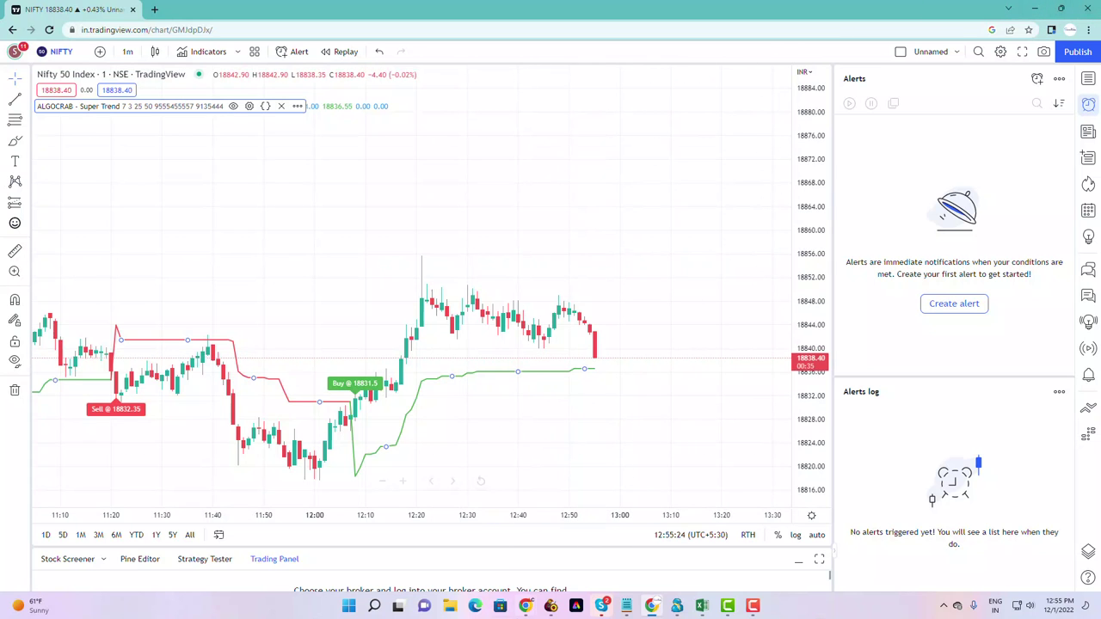
mouse_move(526, 611)
key("ctrl+t")
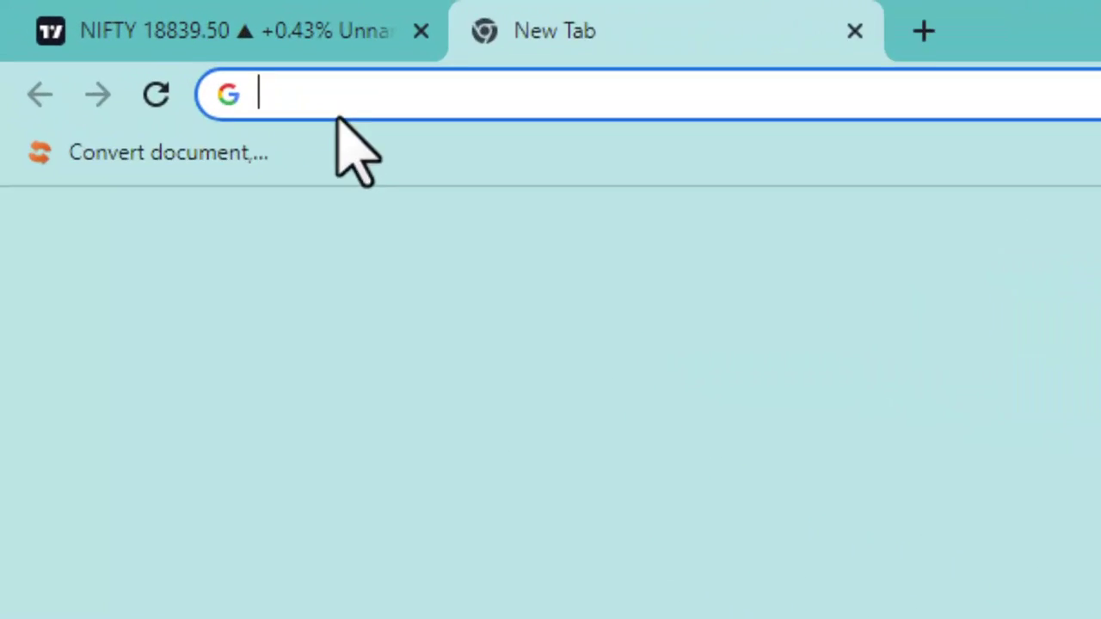
type("algo")
key("Return")
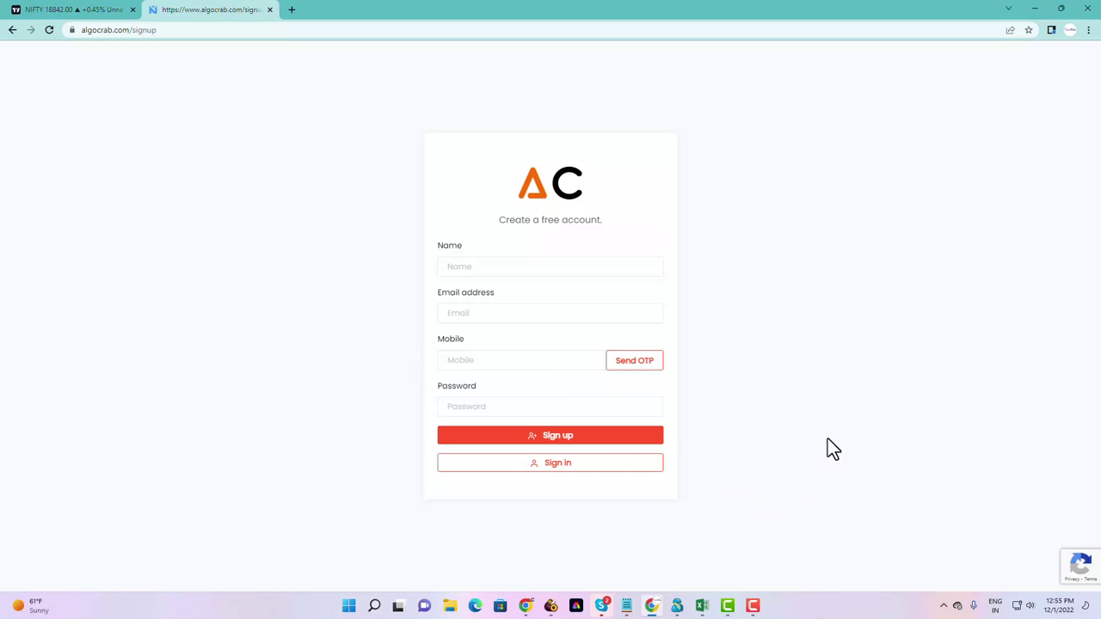
Go to the AlgoCrab sign-in form and log in with the saved account e-mail and password
left_click(525, 464)
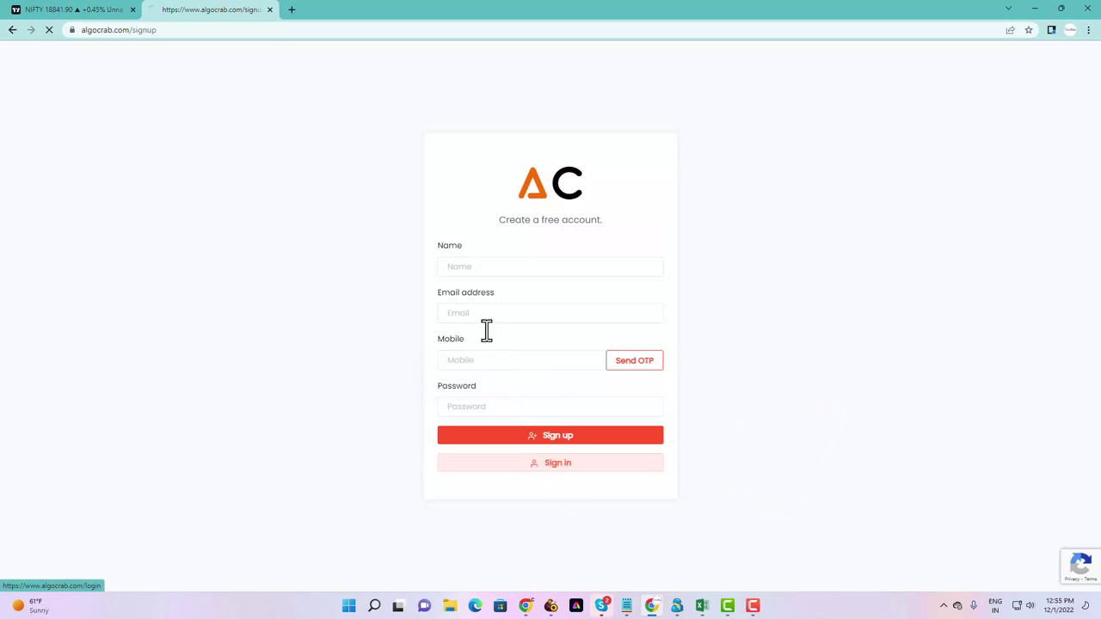
left_click(476, 305)
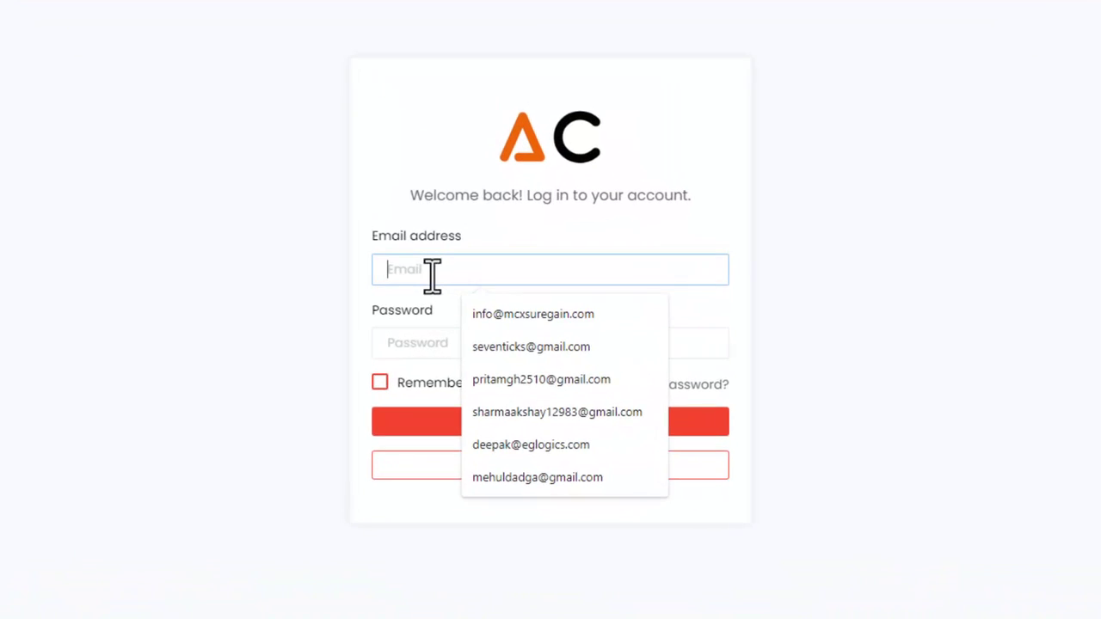
left_click(529, 359)
left_click(461, 350)
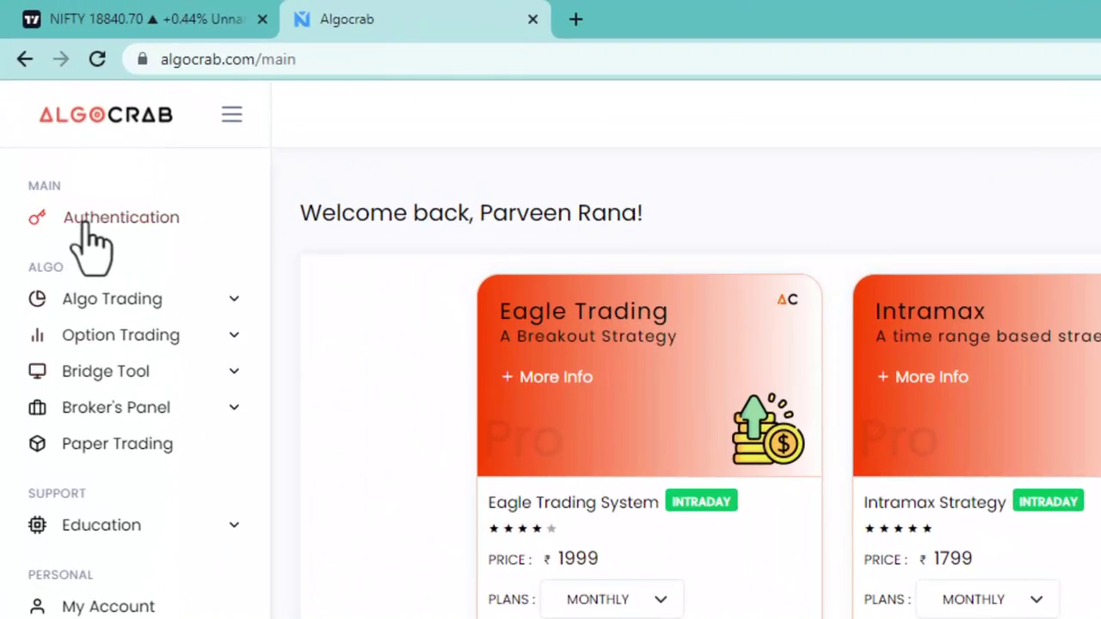
Open the daily authentication page and review the supported brokers and the access token's update time
left_click(54, 154)
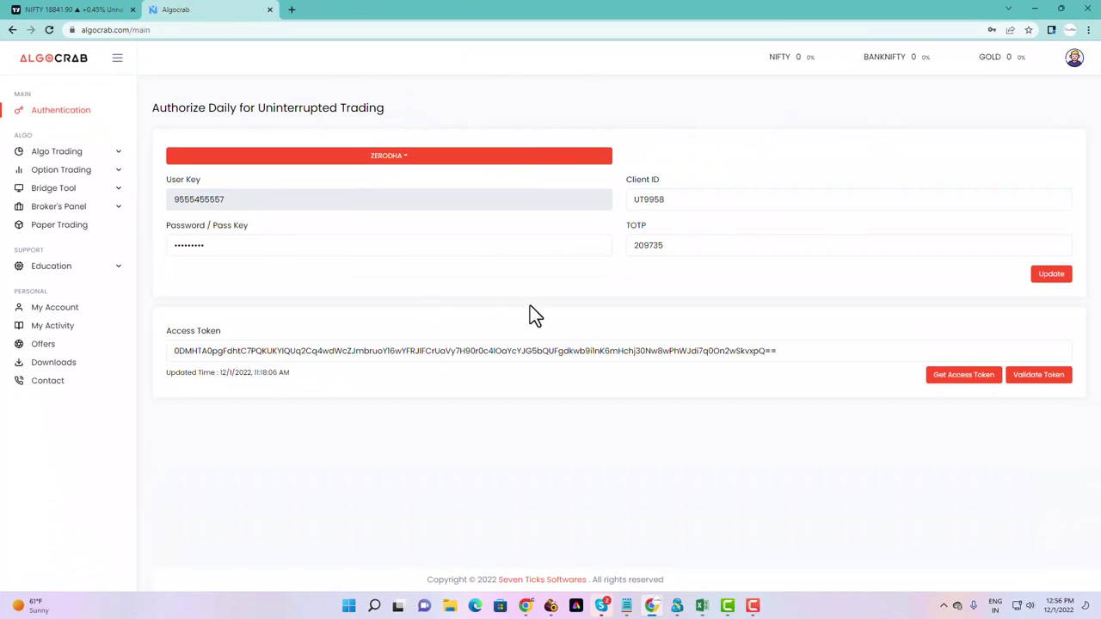
left_click(374, 155)
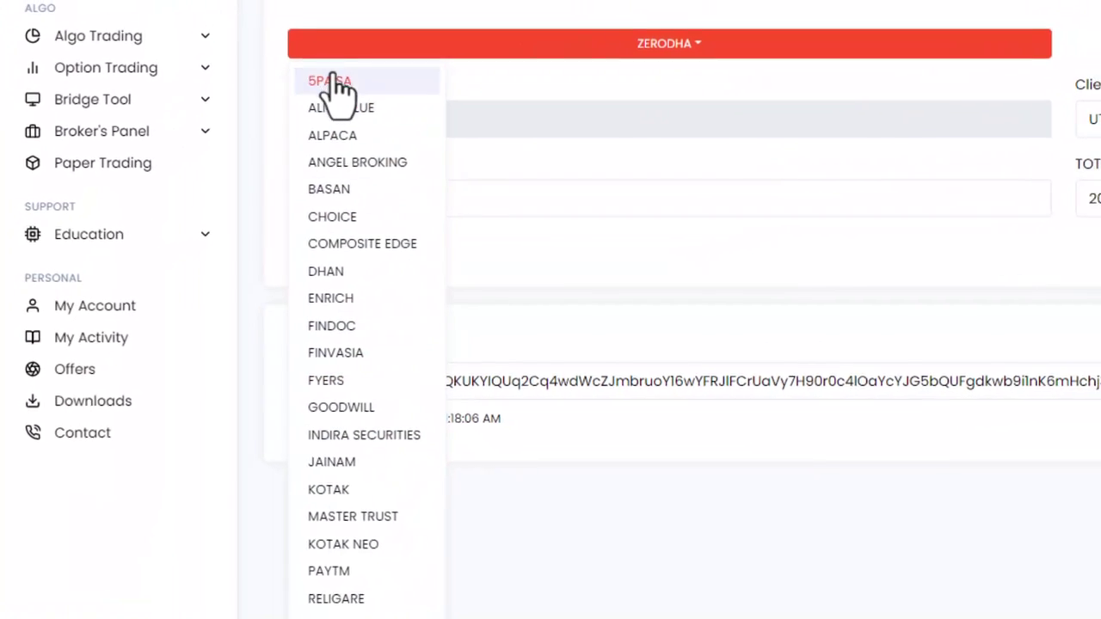
left_click(752, 13)
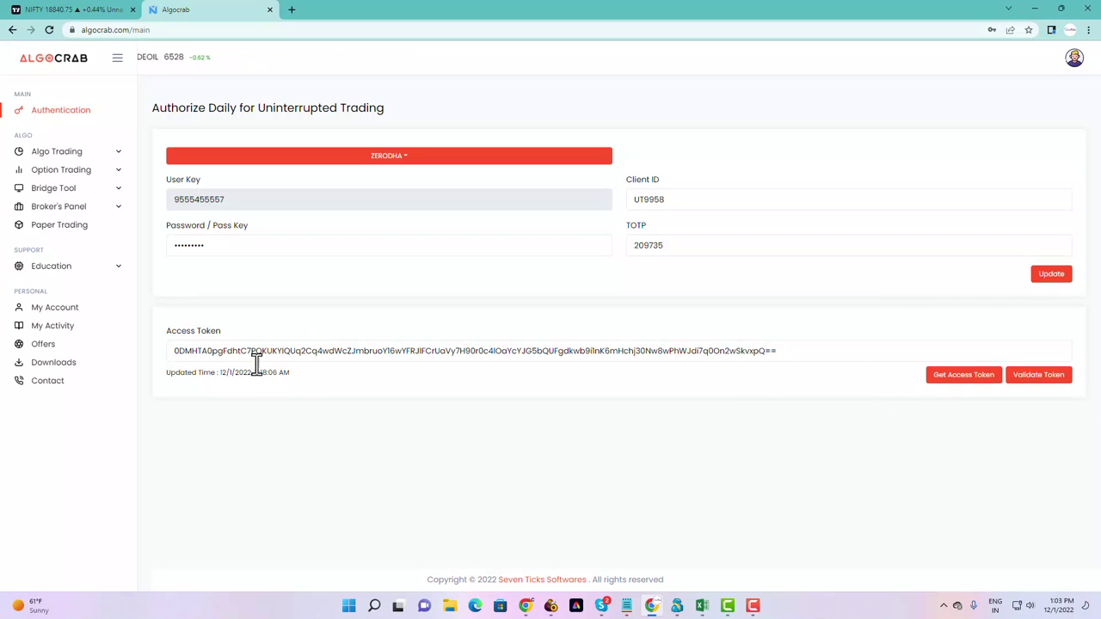
left_click_drag(297, 375, 219, 373)
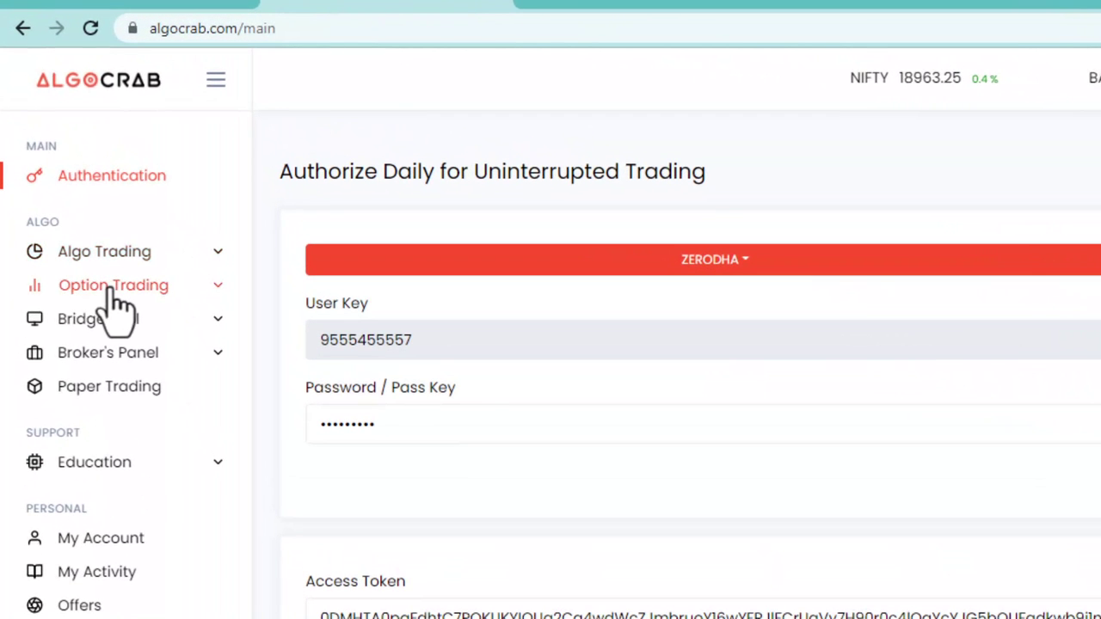
Open the Option Bridge page and delete the existing NIFTY22D08 symbol
left_click(116, 292)
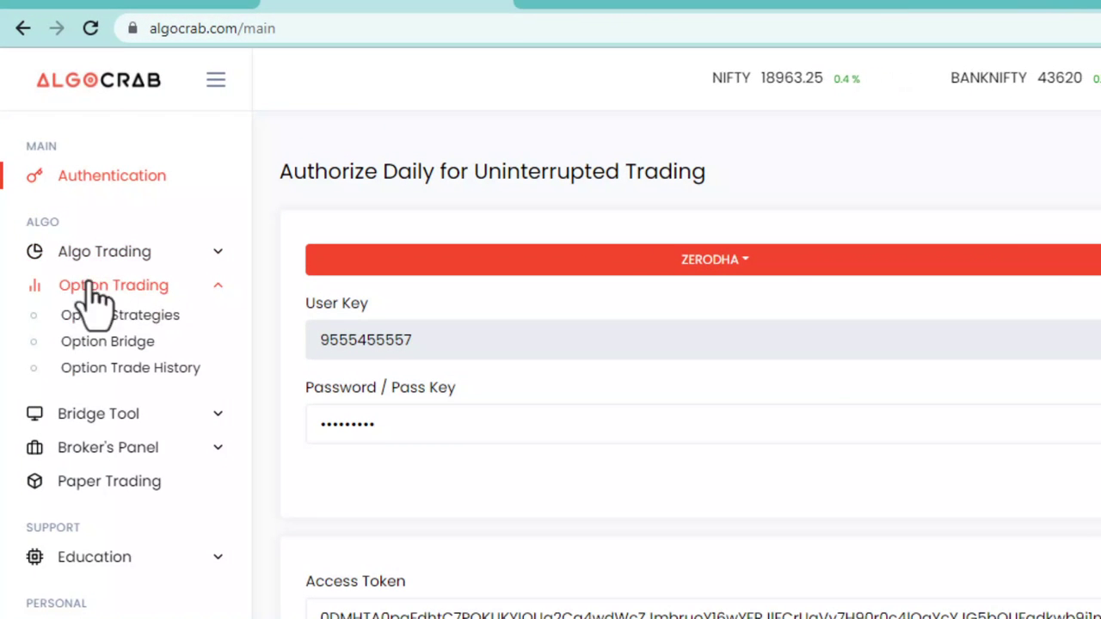
left_click(114, 315)
left_click(100, 342)
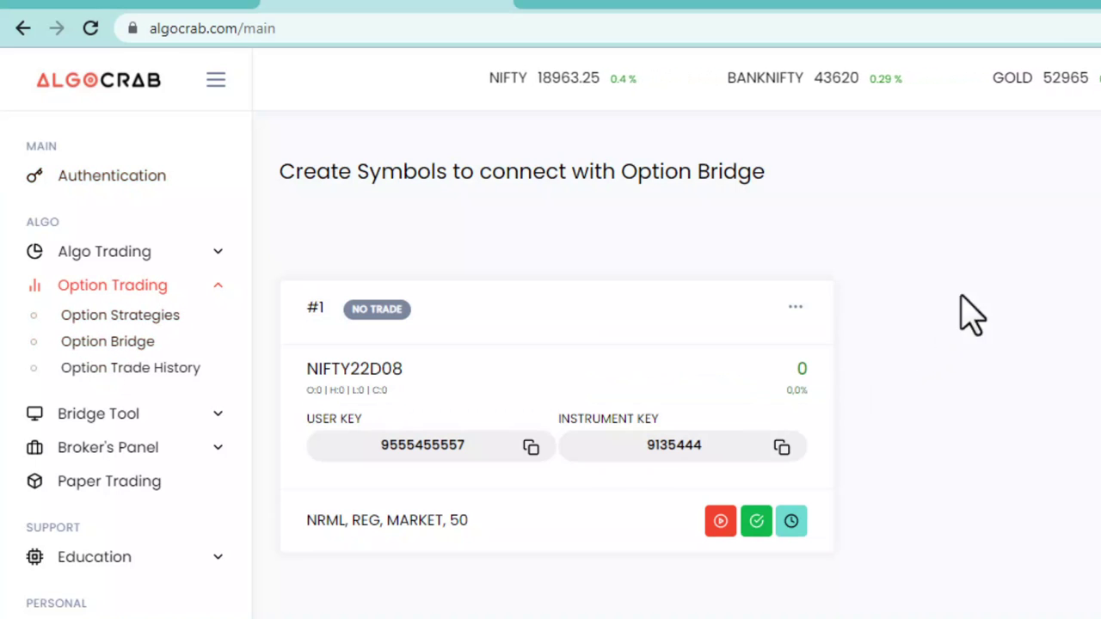
left_click(794, 307)
left_click(813, 352)
left_click(1002, 135)
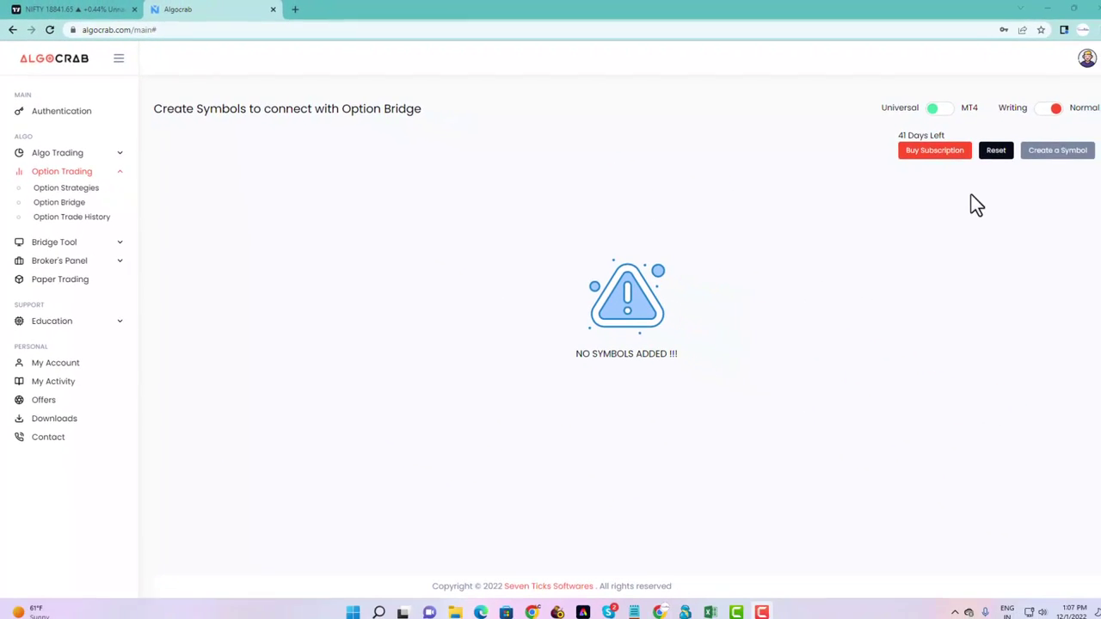
Start creating a BANKNIFTY symbol with the expiry date 08 DEC 22
left_click(1047, 152)
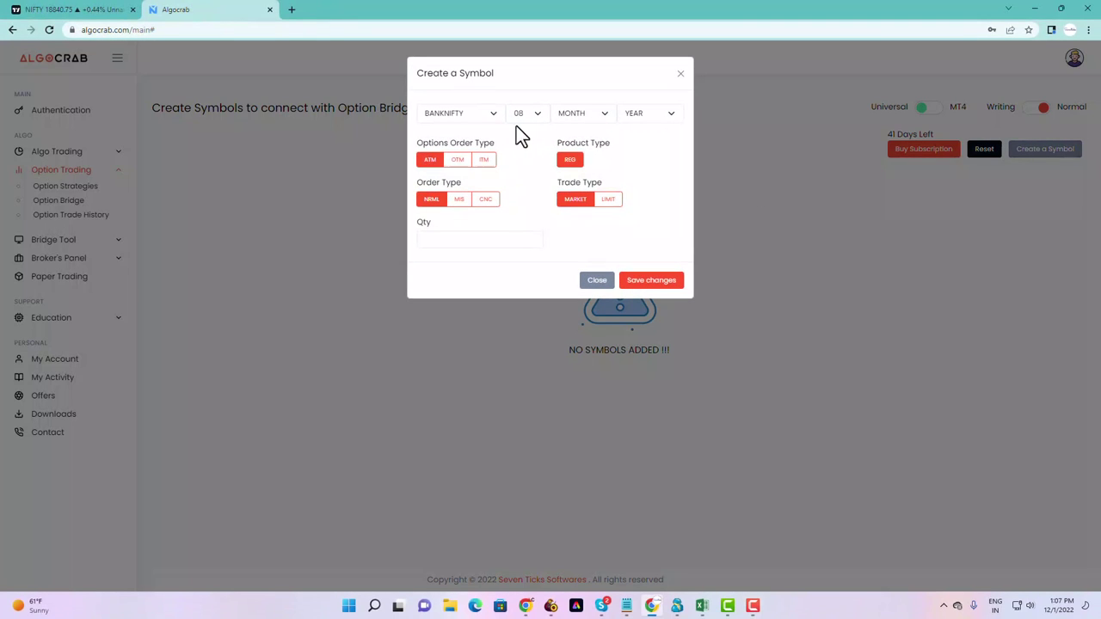
left_click(680, 74)
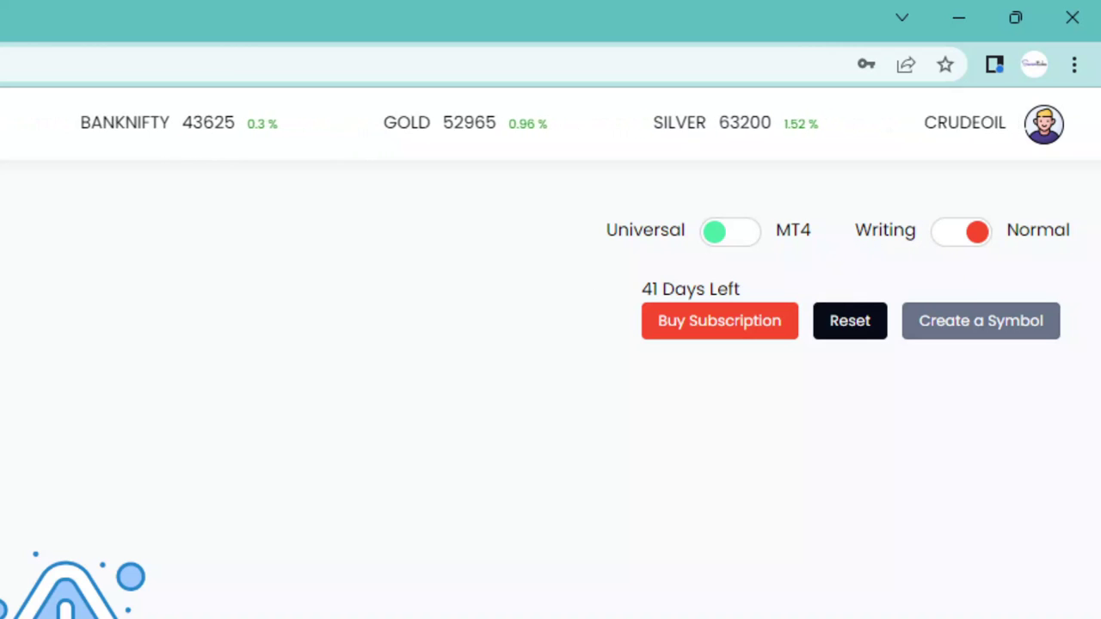
left_click(982, 320)
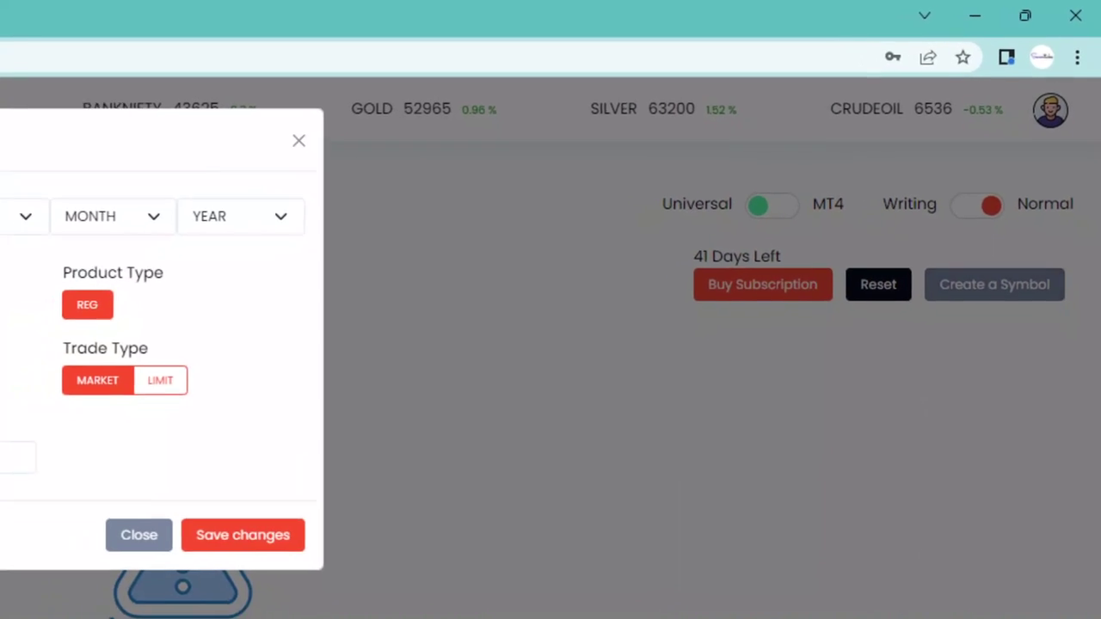
left_click(378, 163)
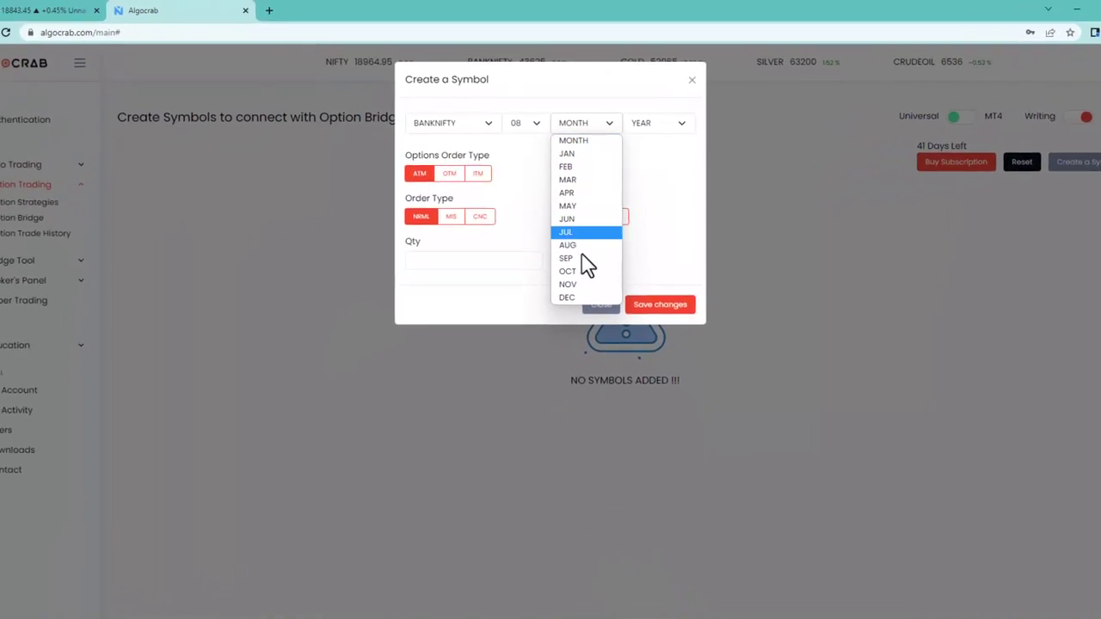
left_click(568, 297)
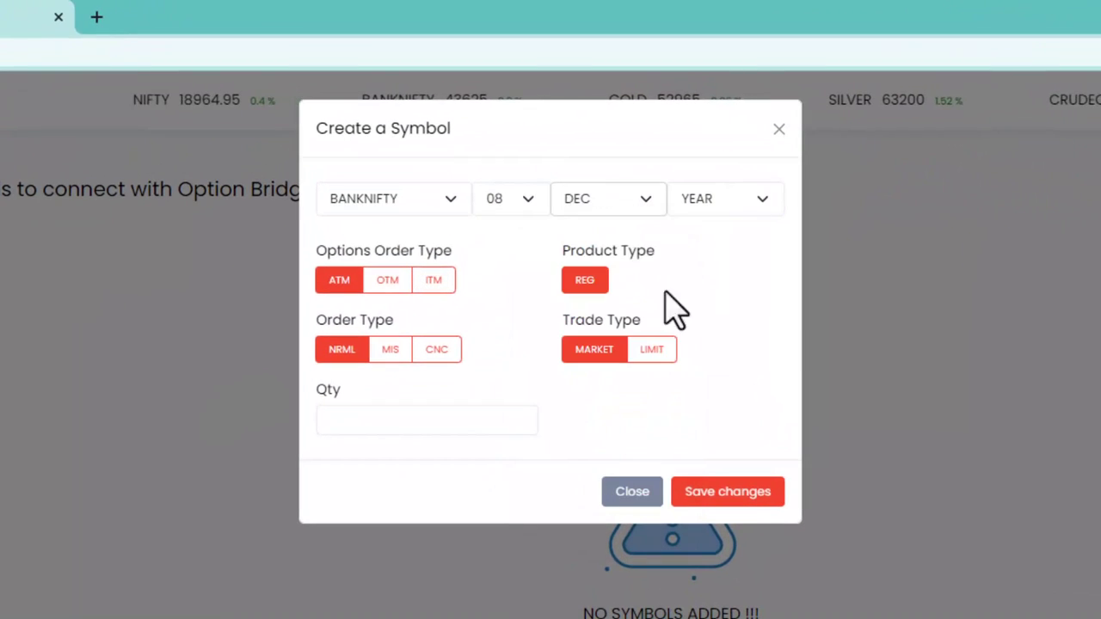
left_click(668, 125)
left_click(728, 268)
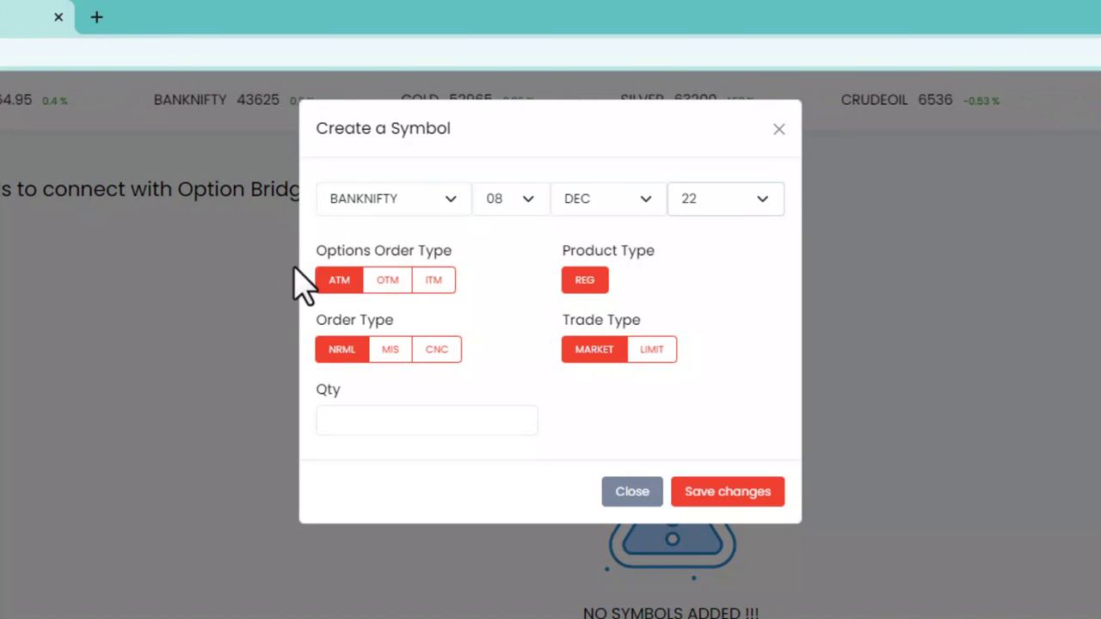
Try the OTM and ITM option order types with a gap of 100 and return to ATM
left_click(387, 282)
left_click(343, 282)
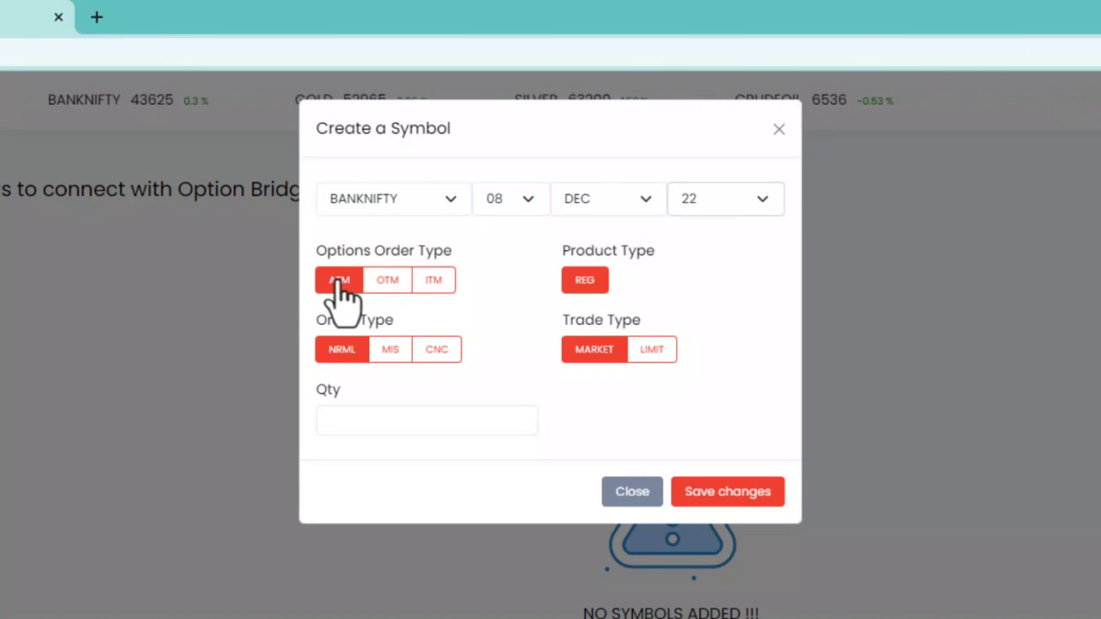
left_click(385, 282)
left_click_drag(593, 281, 553, 275)
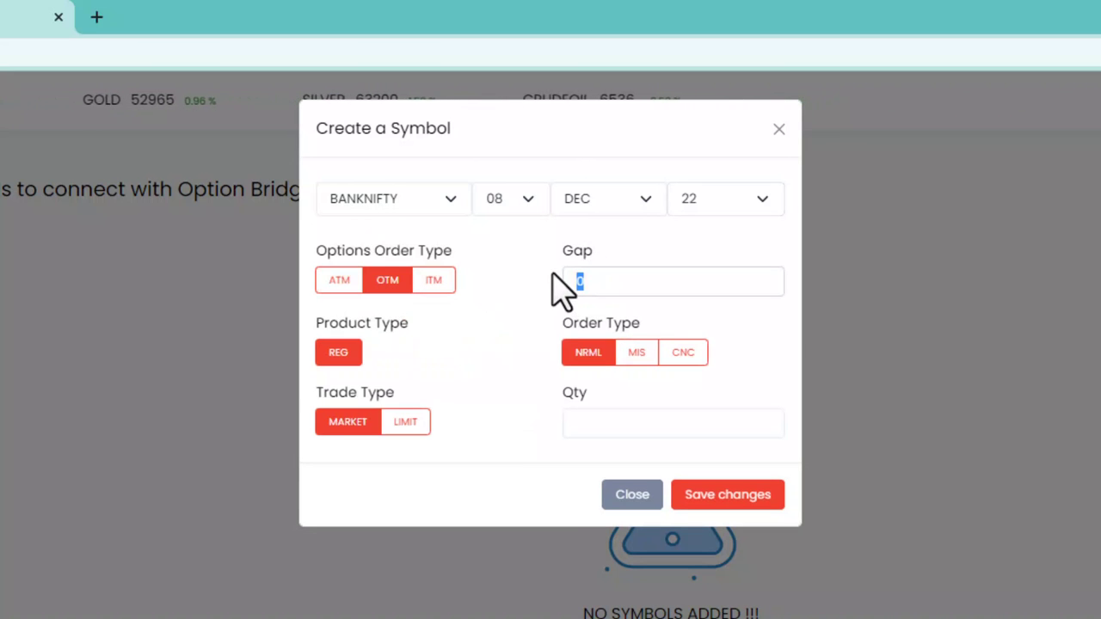
type("100")
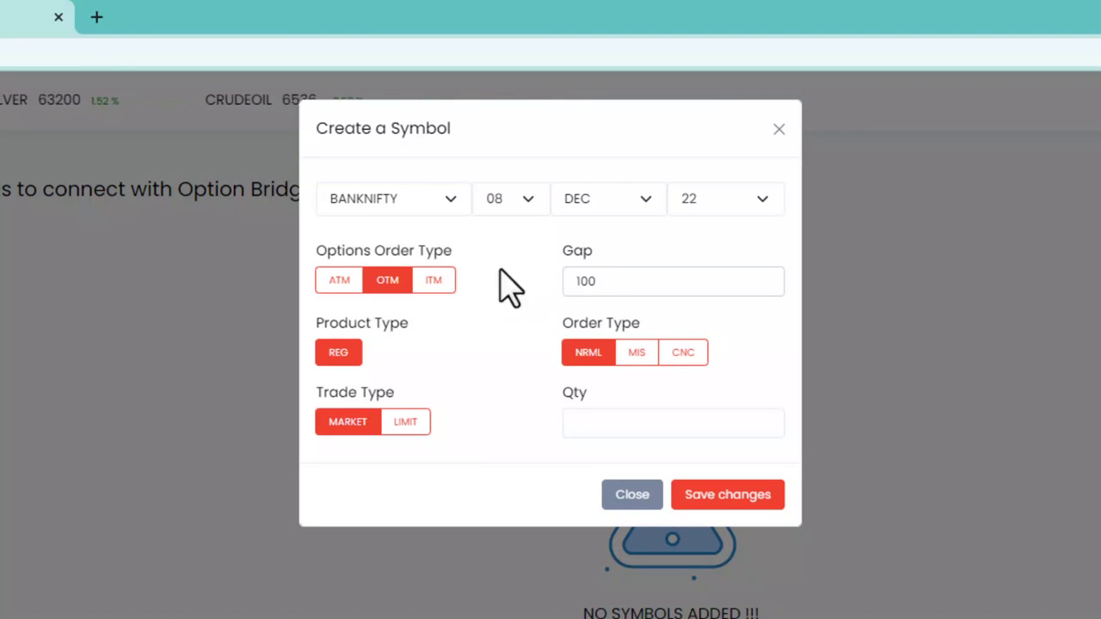
left_click(441, 284)
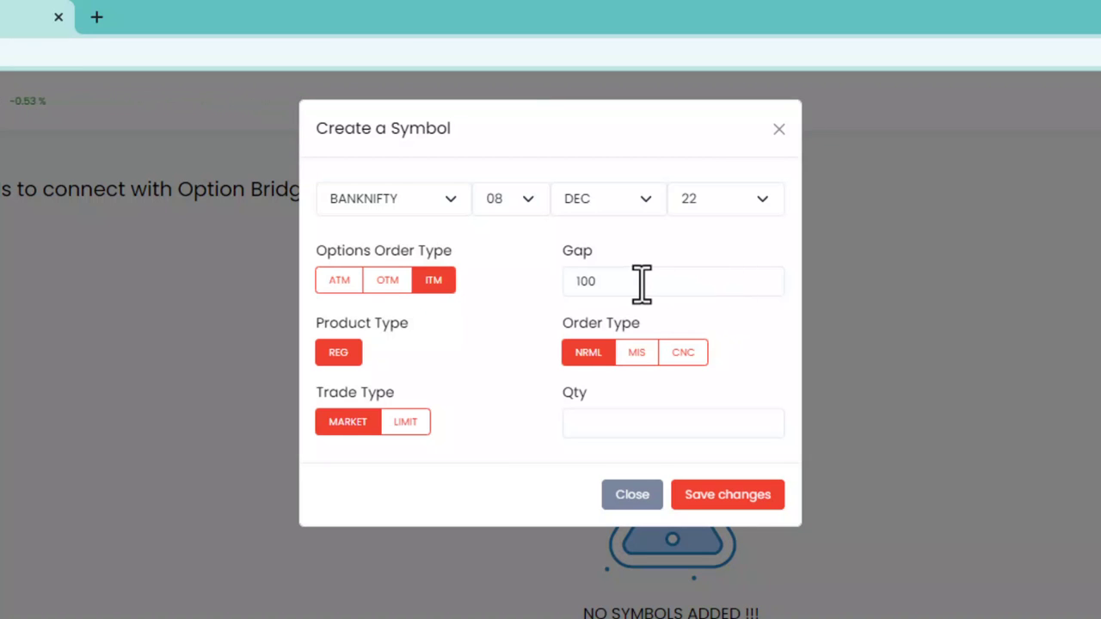
left_click(347, 282)
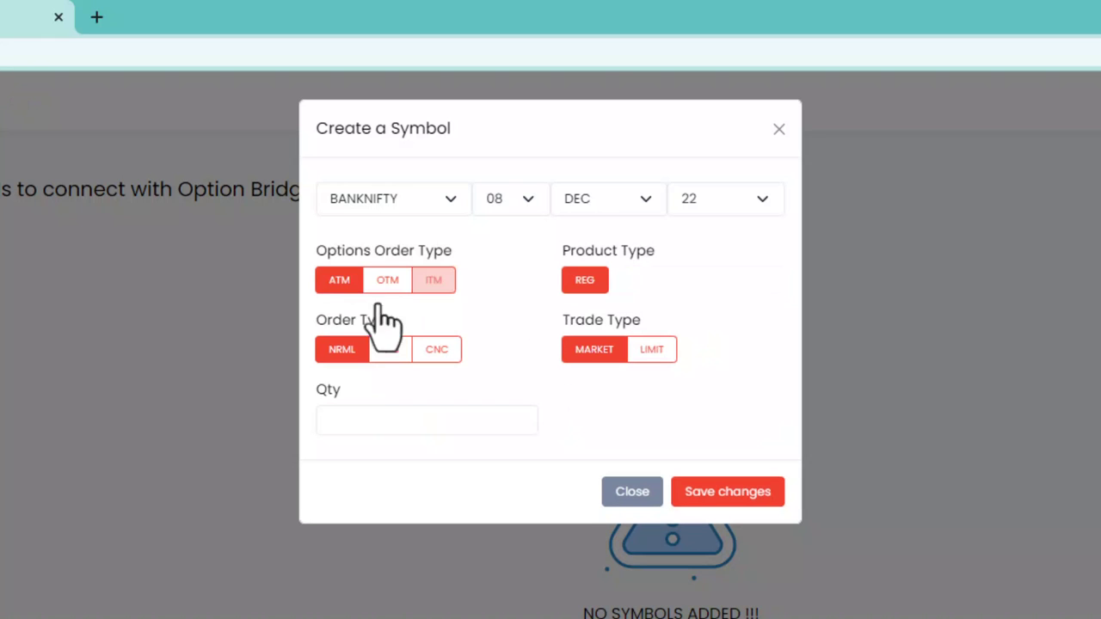
Save the BANKNIFTY symbol with order type MIS and quantity 25, and start it in the Option Bridge
left_click(407, 353)
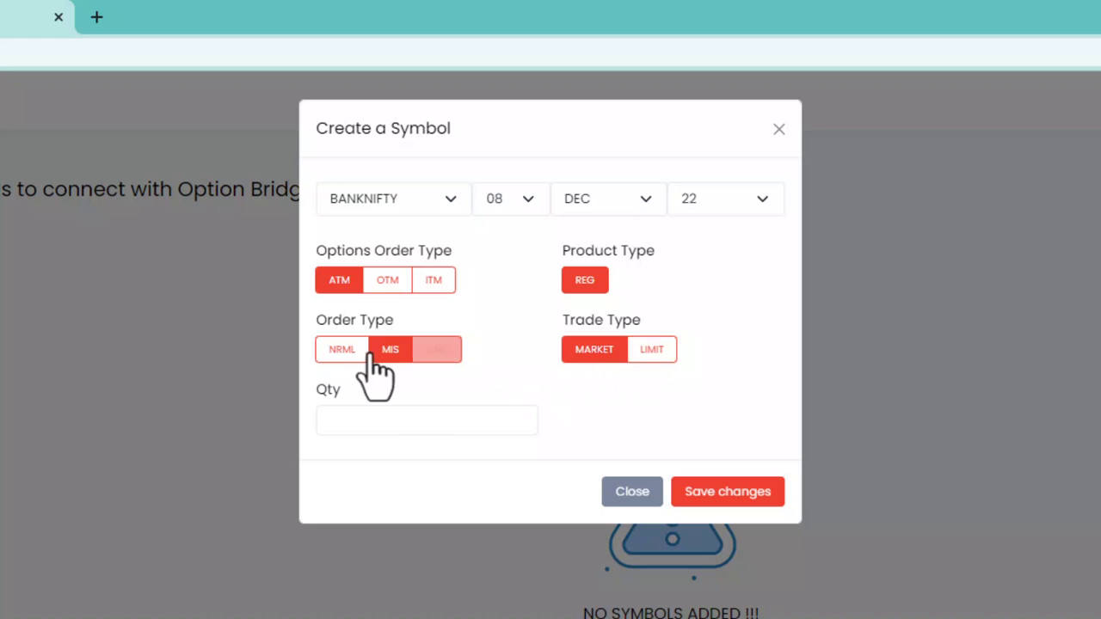
left_click(392, 421)
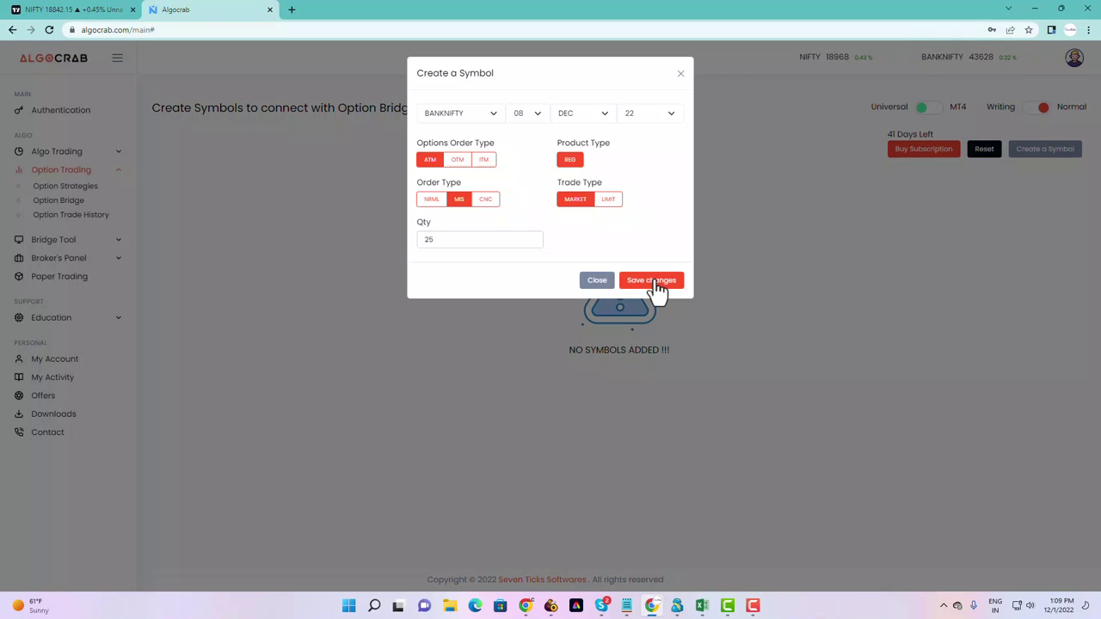
key("Return")
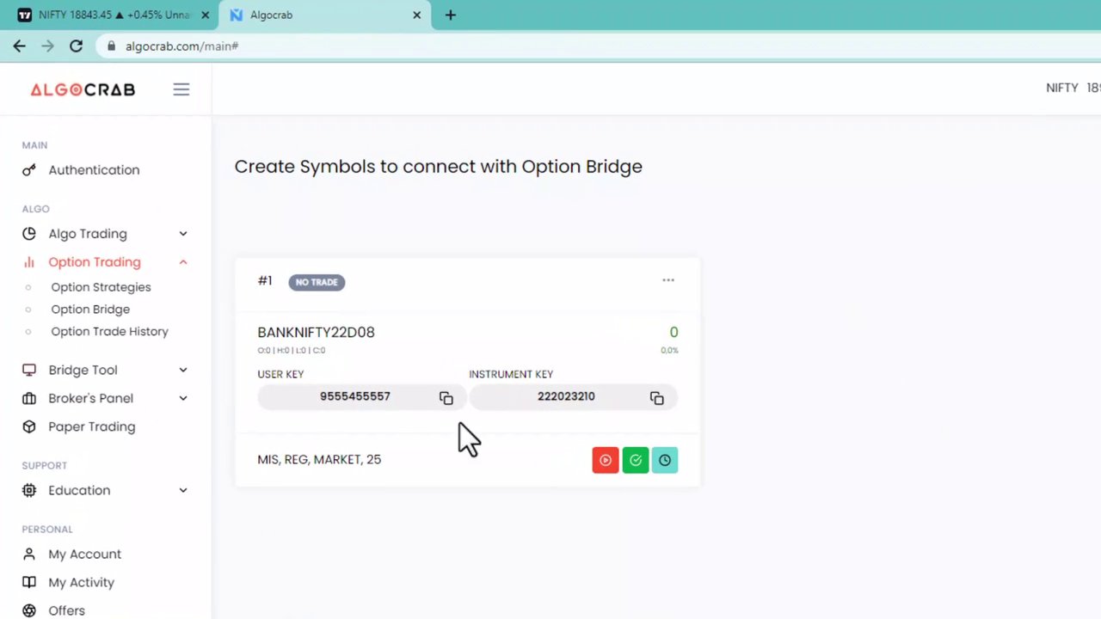
left_click(604, 462)
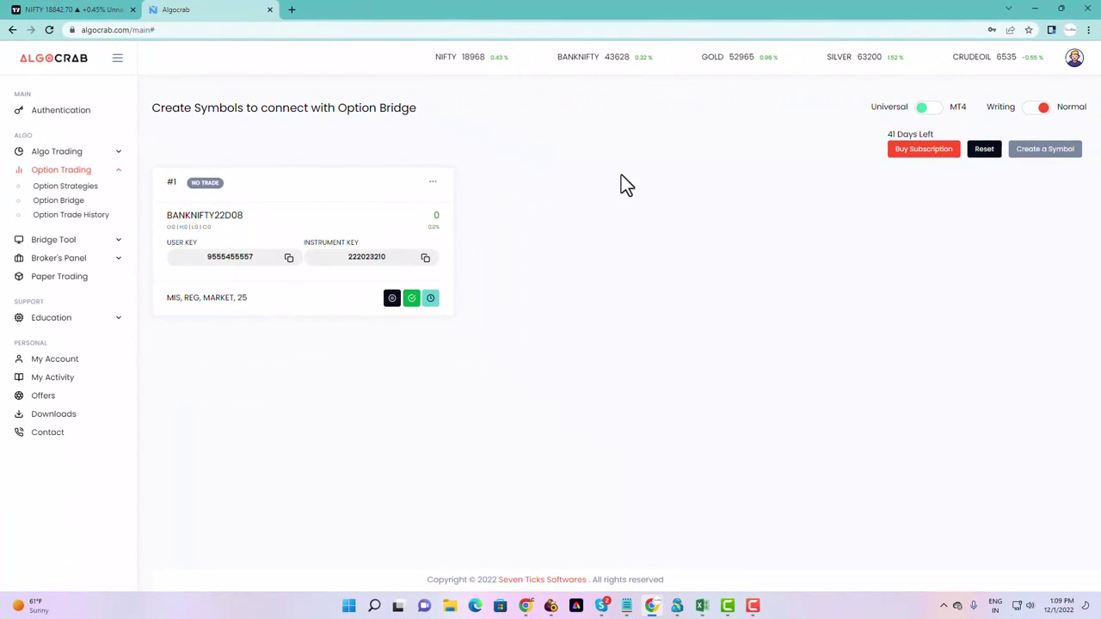
Open the free TradingView SUPERTREND code from the Universal Bridge page and select the whole script for copying
left_click(58, 245)
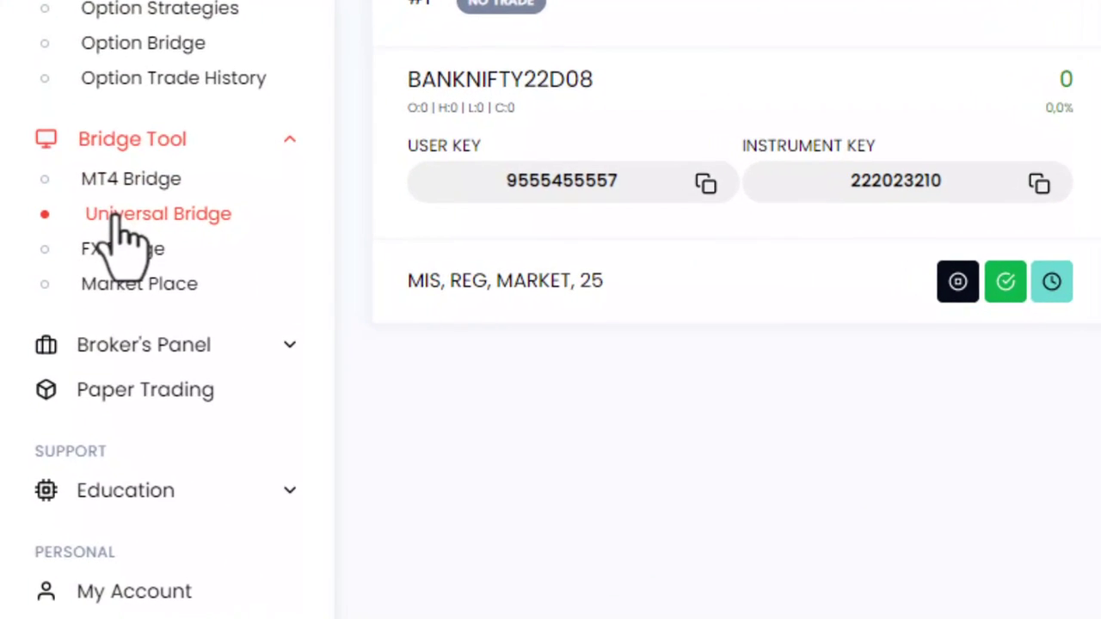
scroll(553, 129, "down", 3)
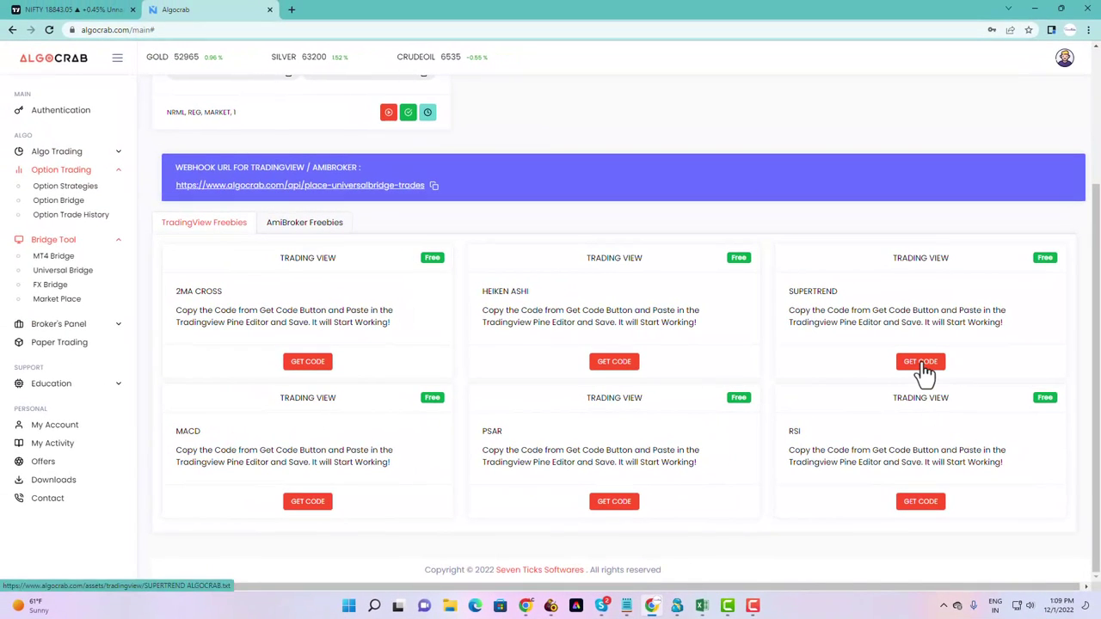
left_click(921, 363)
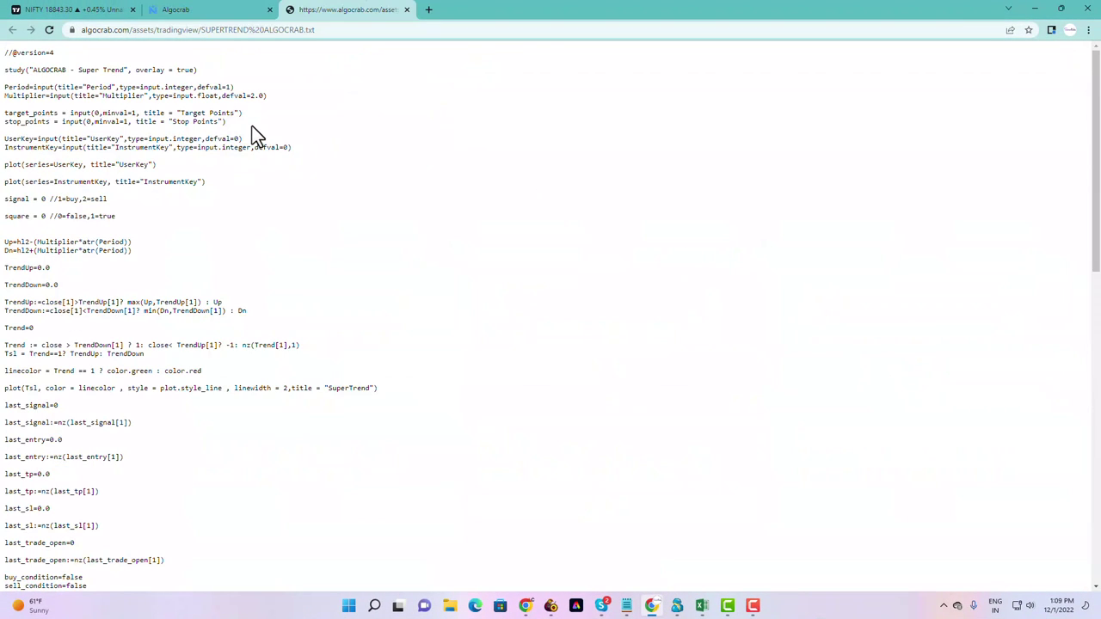
key("ctrl+a")
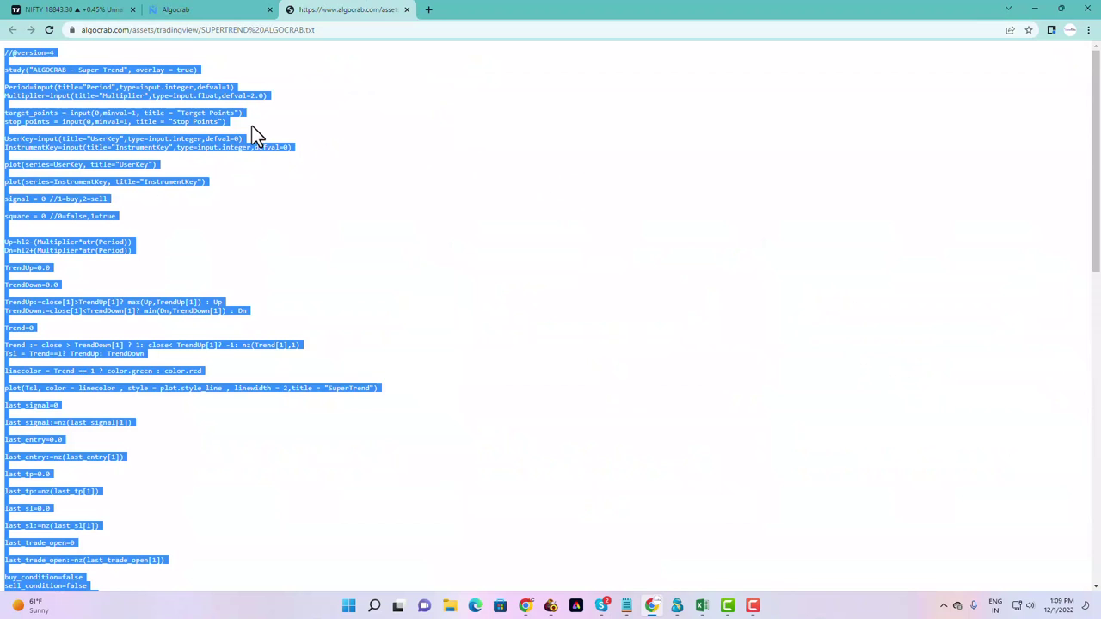
Switch back to the TradingView NIFTY chart and open the Pine Editor in an enlarged lower pane
left_click(43, 10)
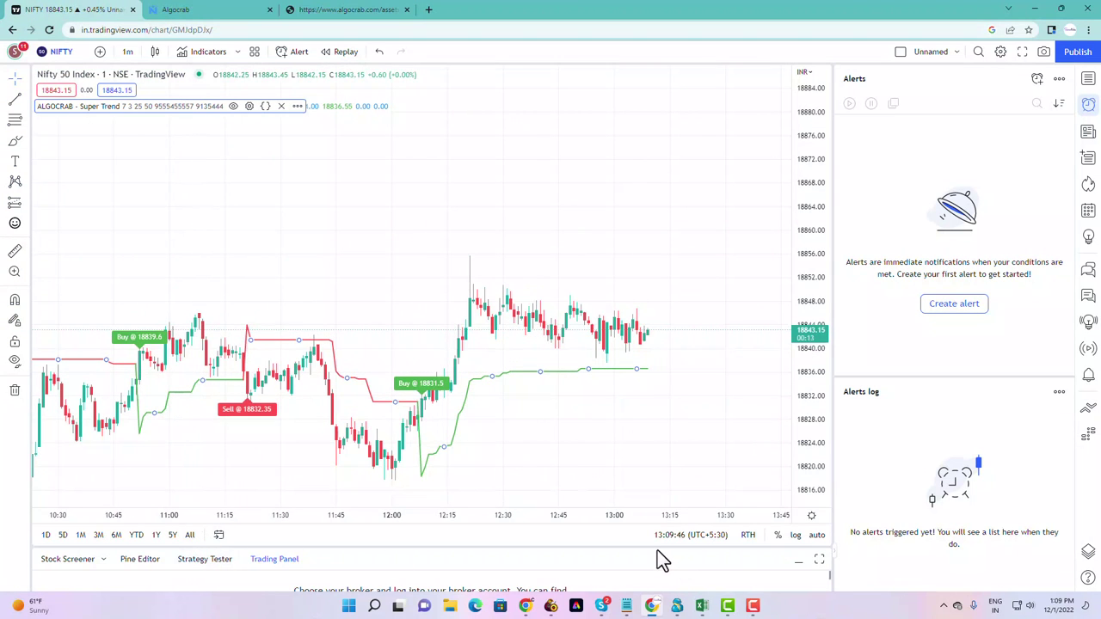
left_click_drag(657, 550, 650, 446)
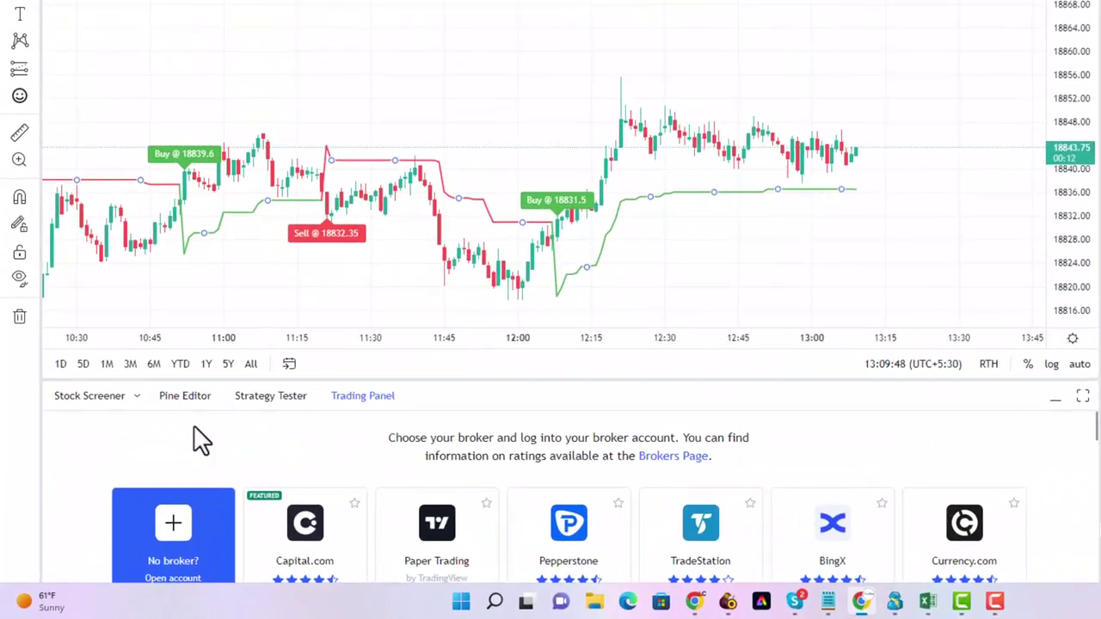
left_click(140, 490)
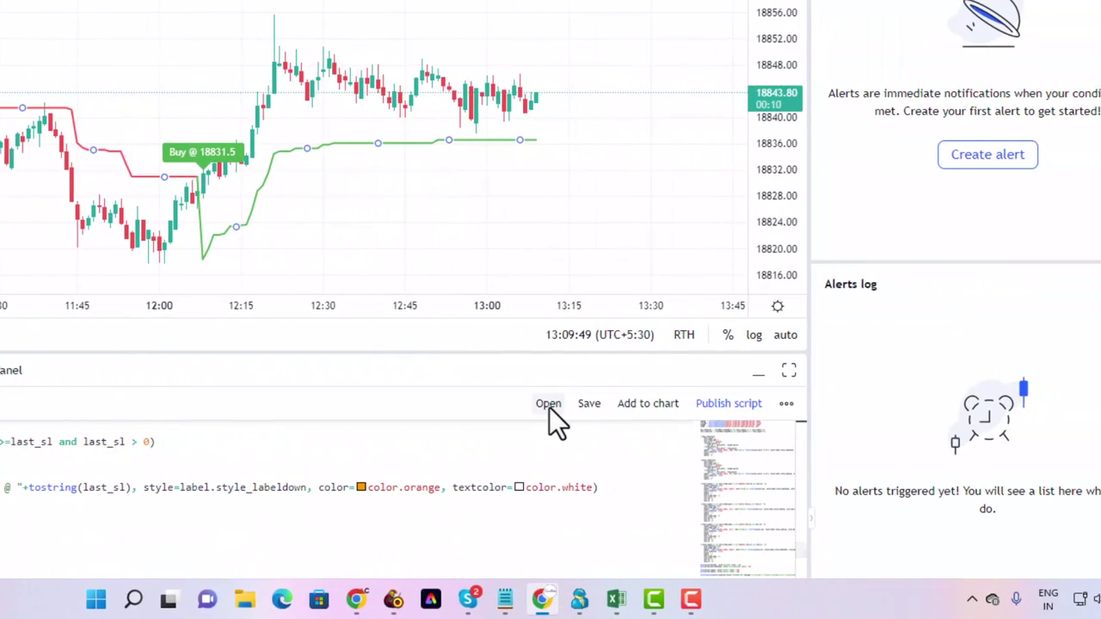
Create a new Pine indicator script and replace its entire template with the copied AlgoCrab Supertrend code
left_click(548, 405)
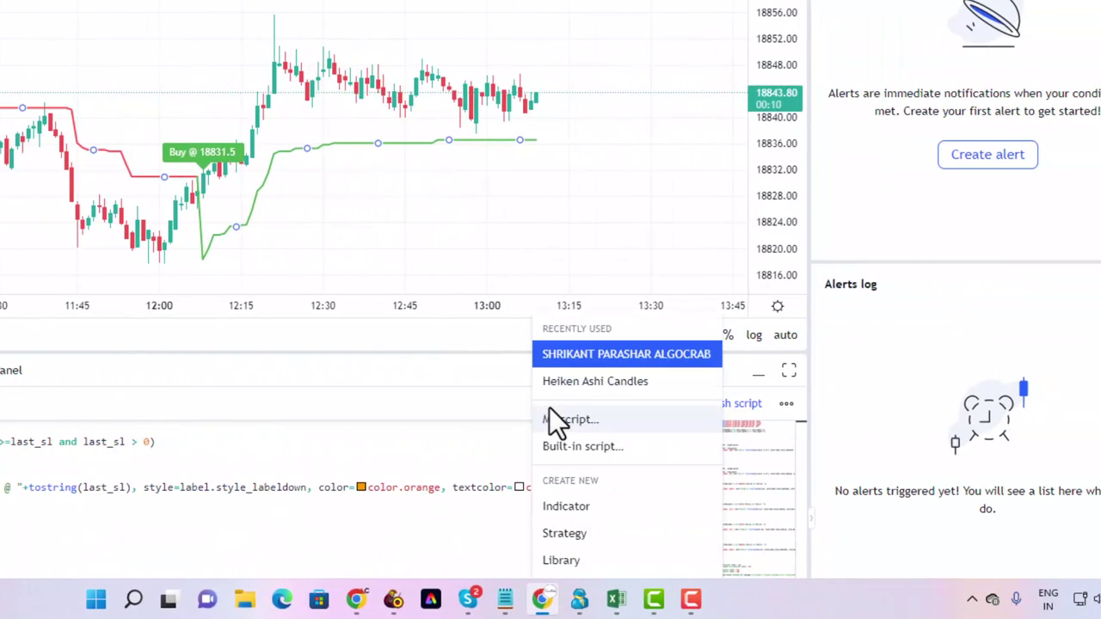
left_click(562, 505)
left_click_drag(385, 438, 401, 286)
key("ctrl+a")
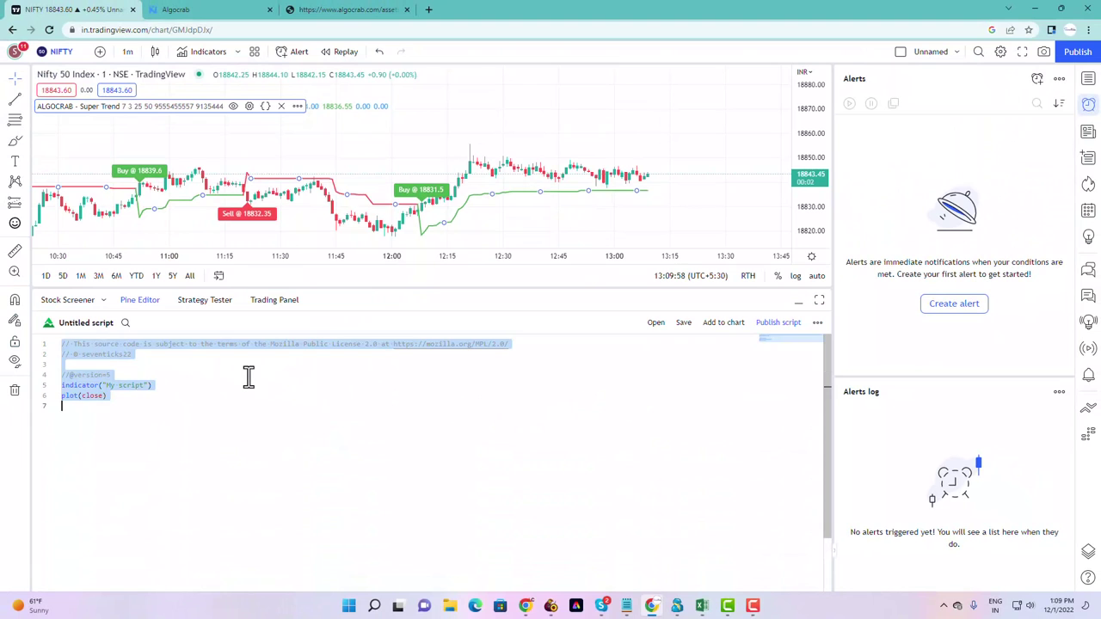
key("ctrl+v")
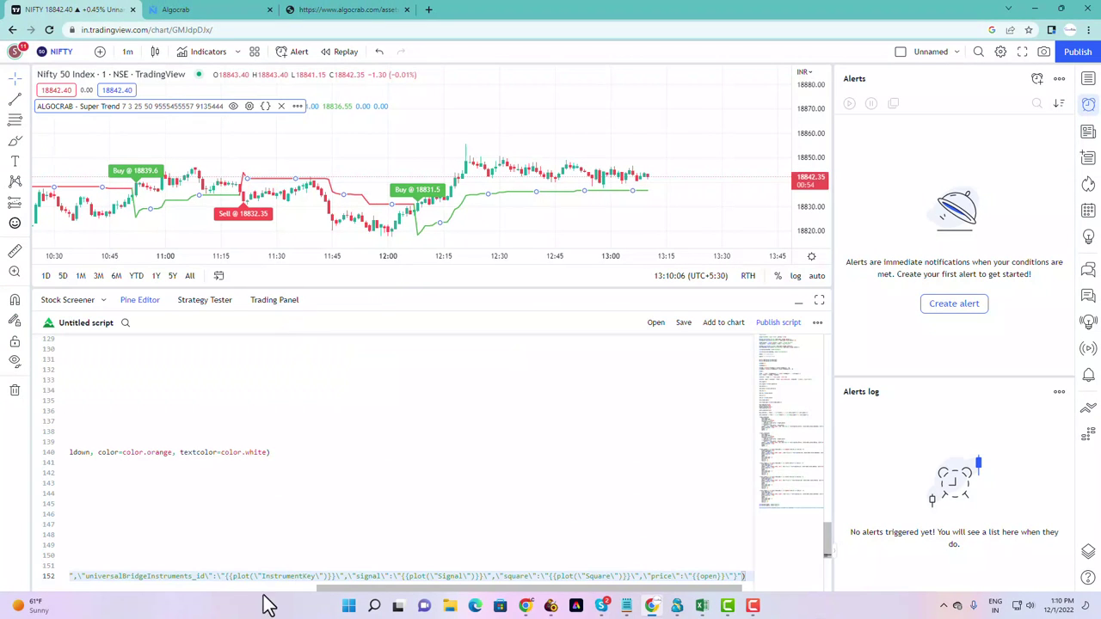
left_click_drag(398, 597, 217, 594)
left_click_drag(130, 551, 5, 557)
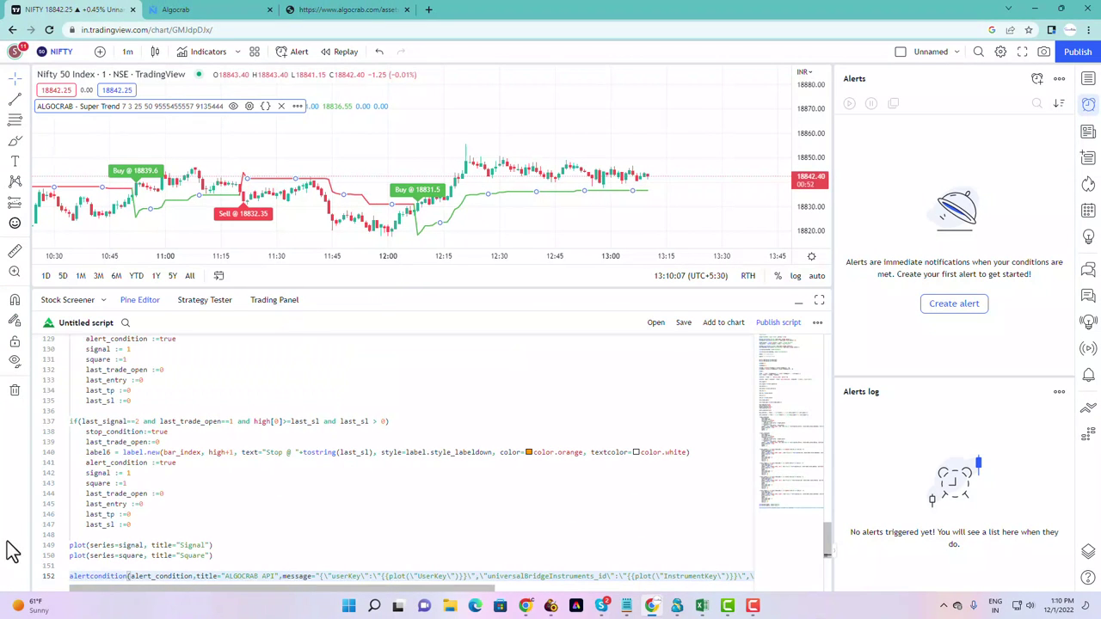
View the save prompt for the pasted script and the list of personal indicator scripts, closing both without changes
left_click(682, 323)
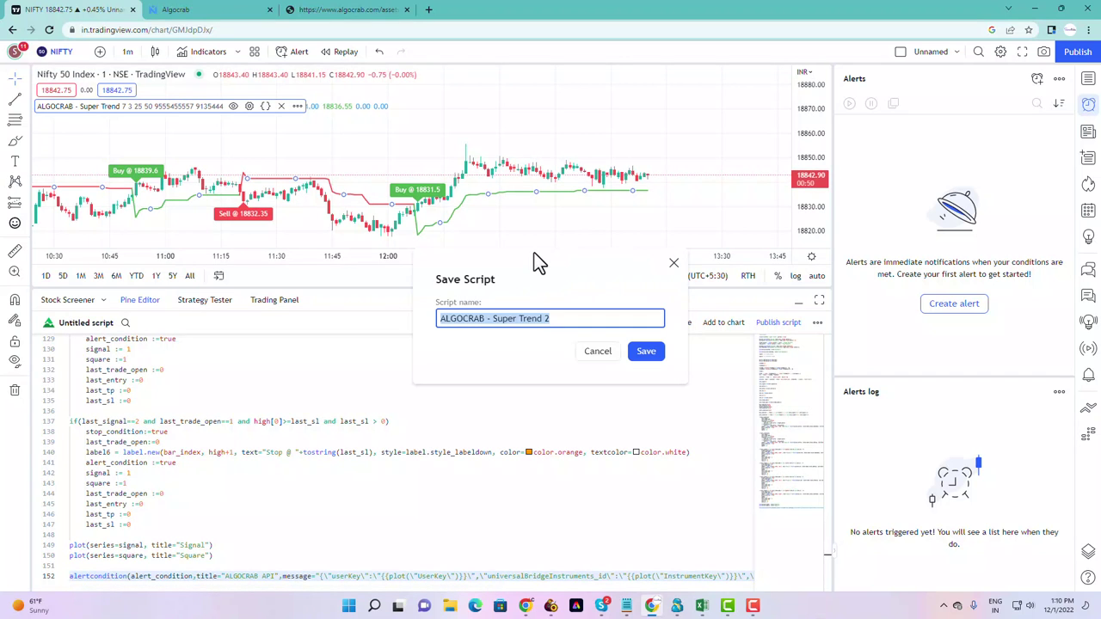
left_click(674, 263)
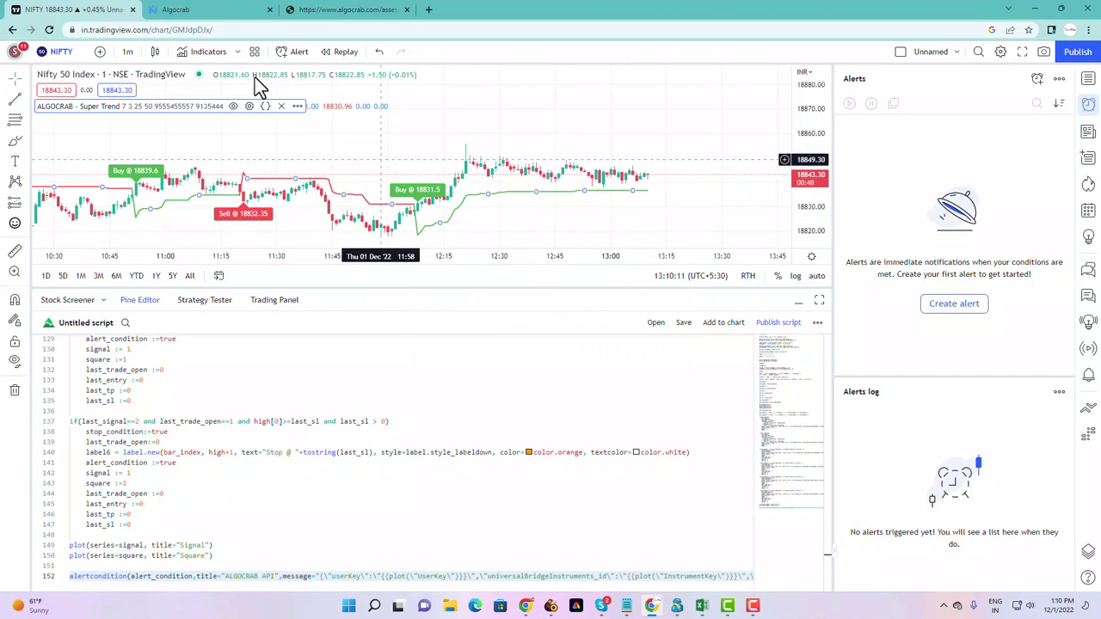
left_click(199, 50)
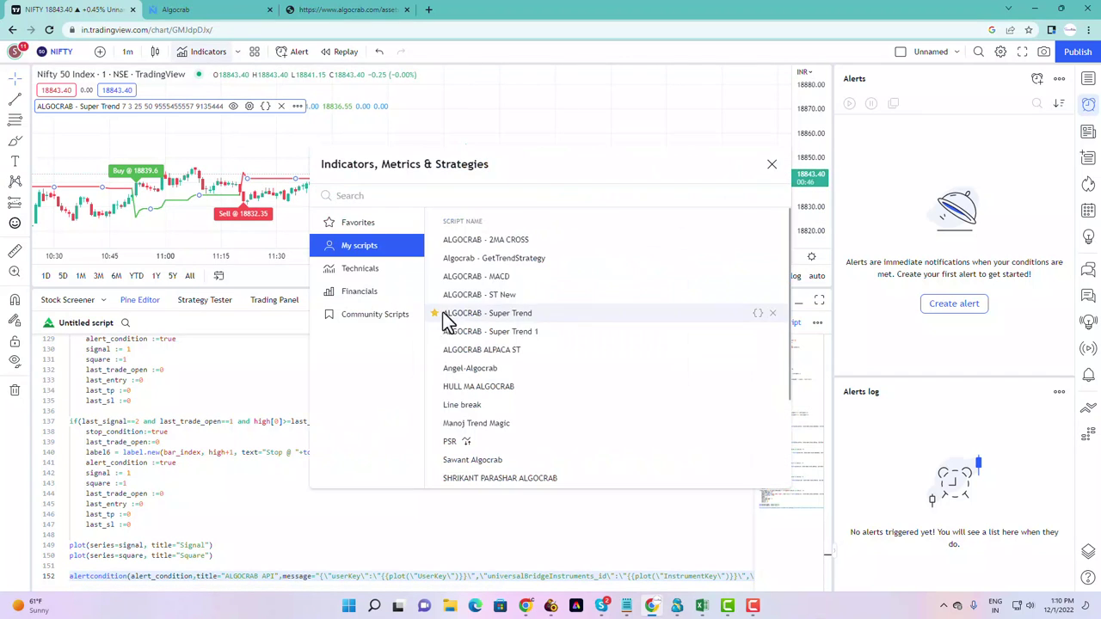
left_click(769, 166)
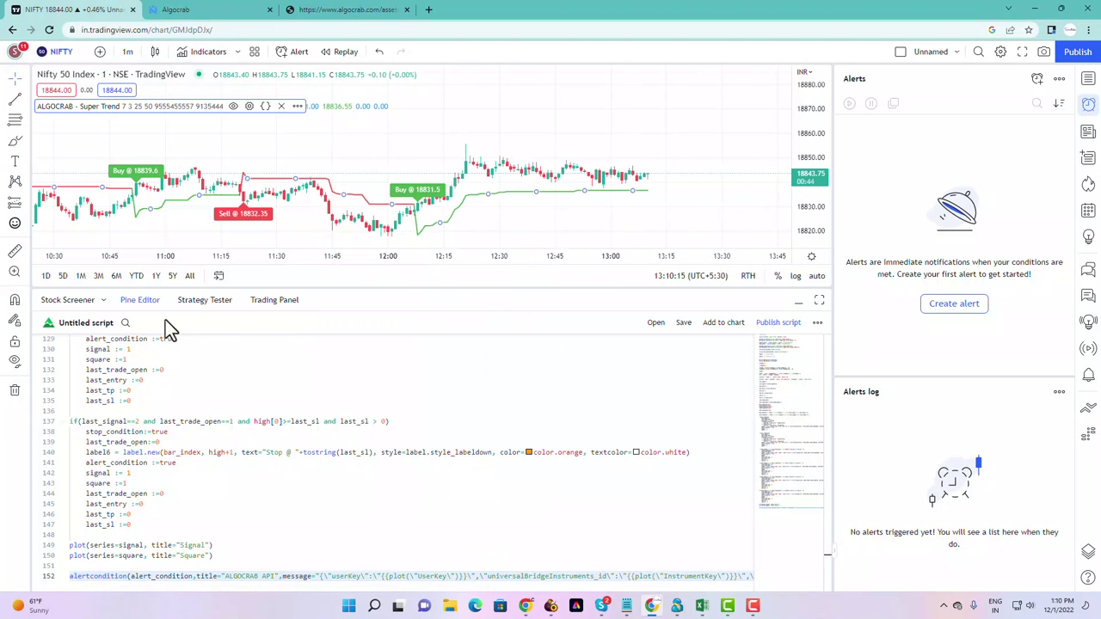
Enlarge the chart pane, change the chart symbol to BANKNIFTY INDEX FUTURES on NSE, and rescale the price axis
left_click_drag(334, 289, 348, 381)
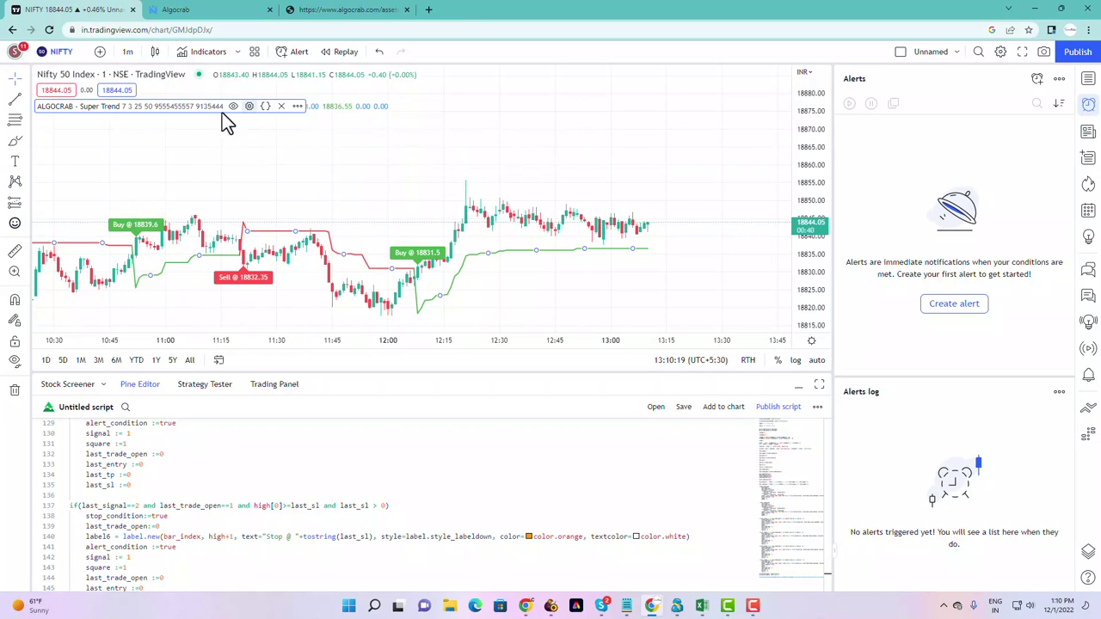
scroll(253, 172, "up", 3)
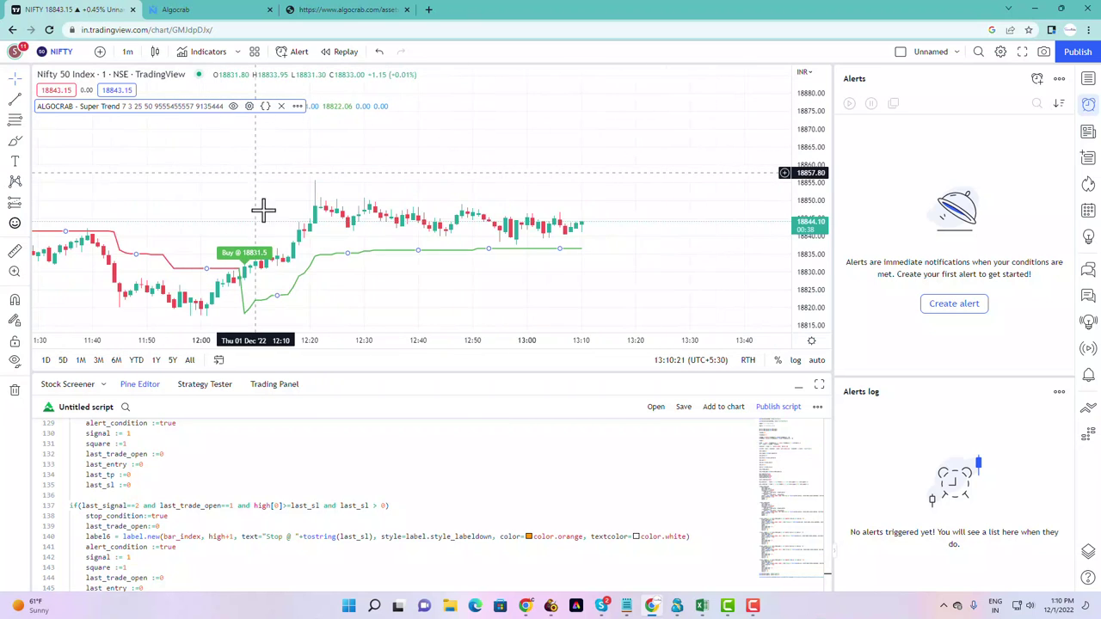
left_click_drag(317, 368, 284, 527)
left_click(74, 55)
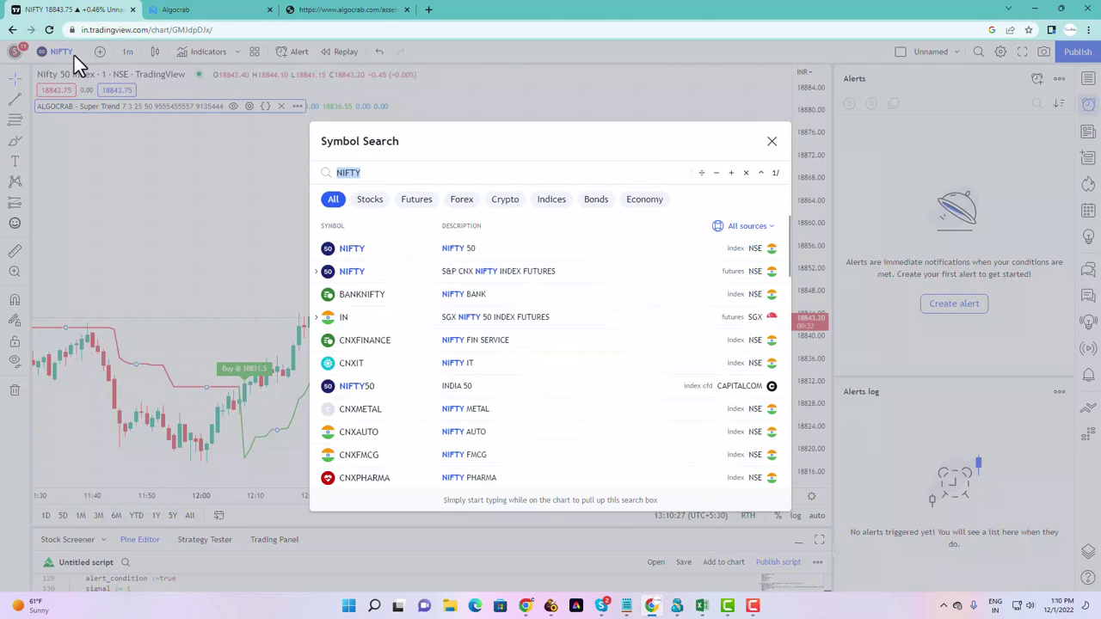
type("BANKNIF")
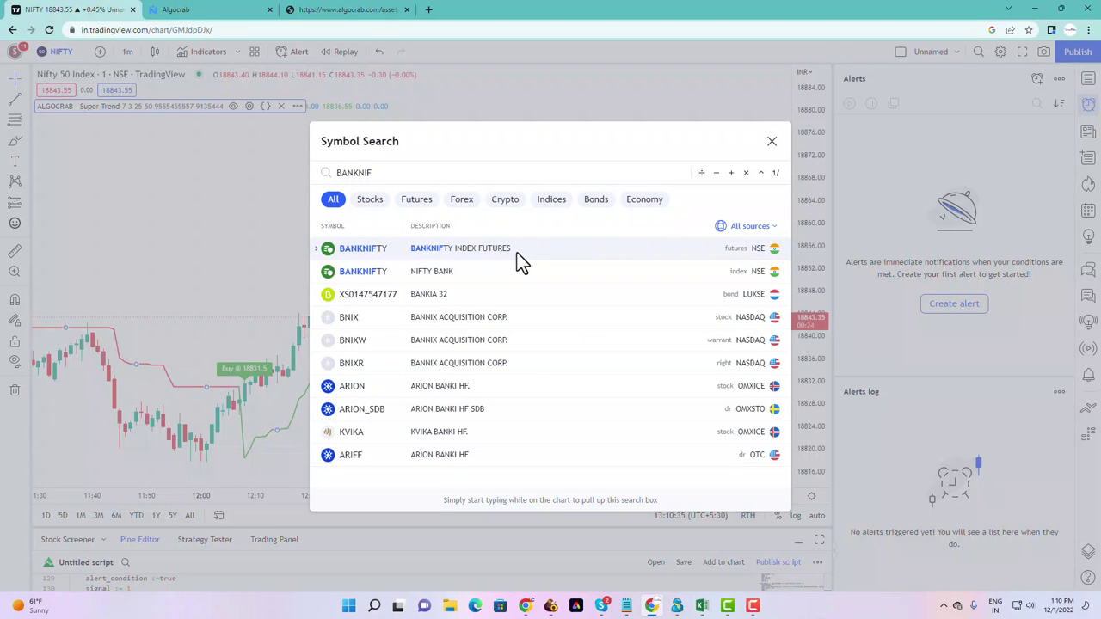
left_click(517, 253)
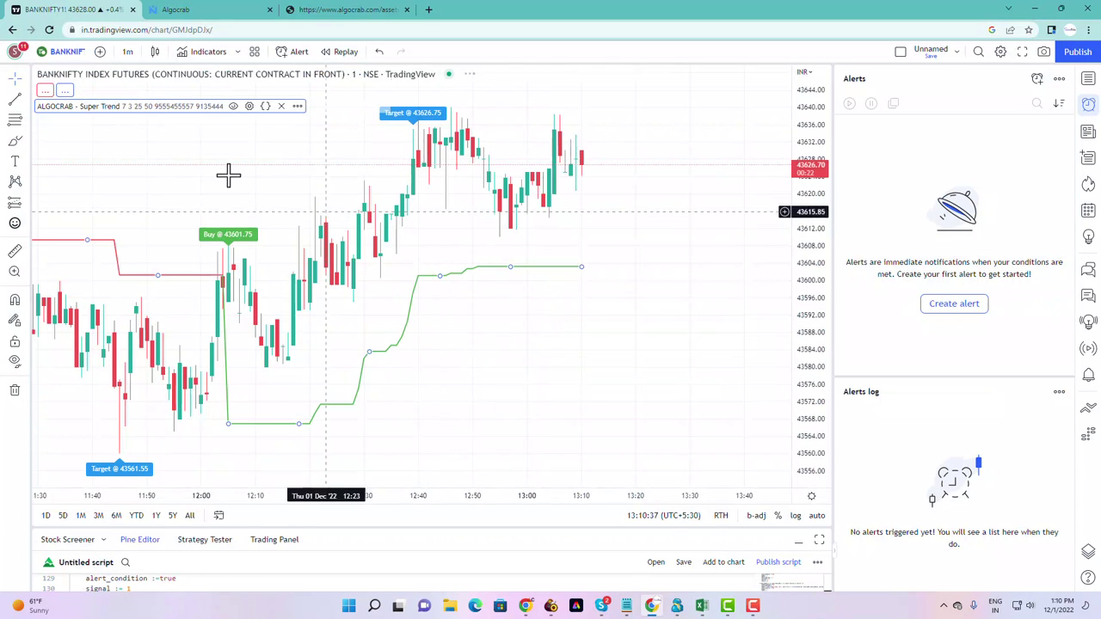
left_click_drag(817, 116, 786, 301)
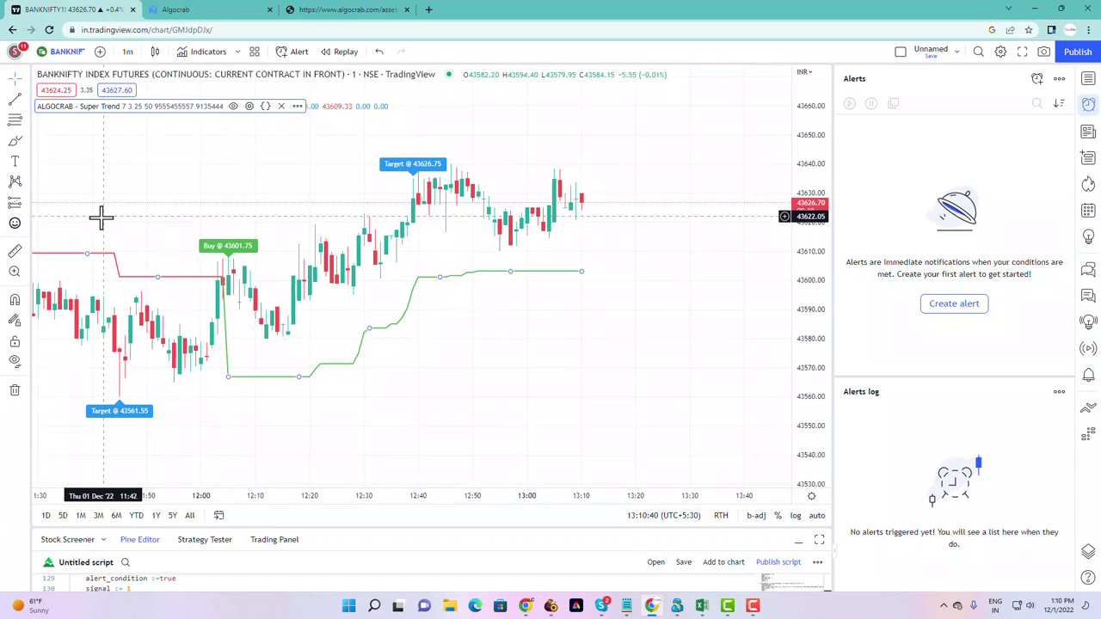
Remove the existing Super Trend indicator from the chart and add the personal script ALGOCRAB - Super Trend 1
left_click(282, 106)
left_click(206, 51)
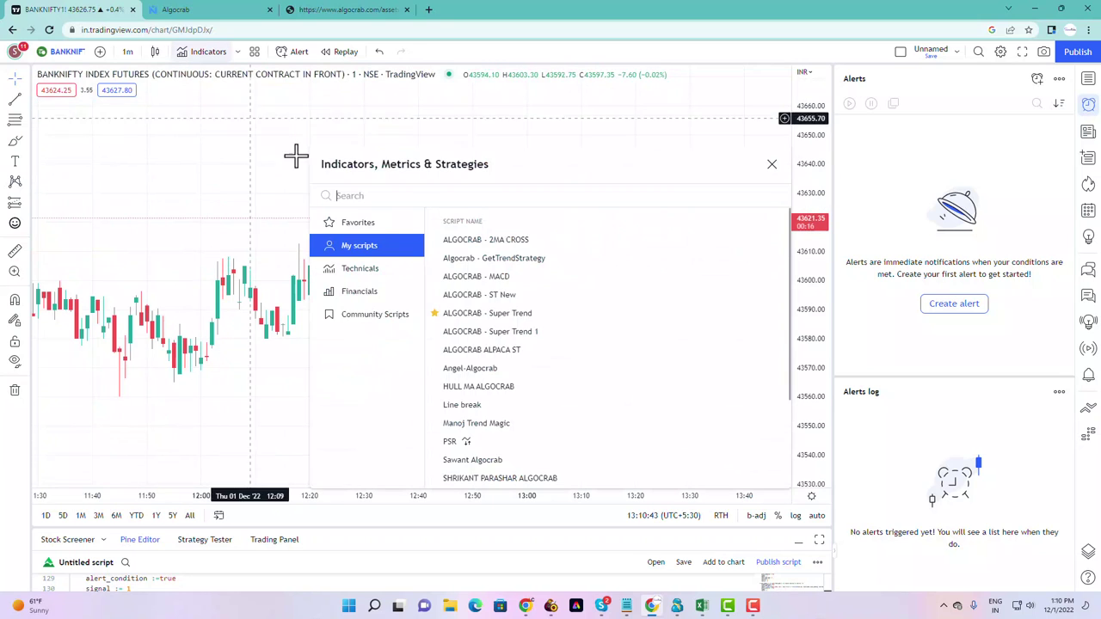
left_click(490, 332)
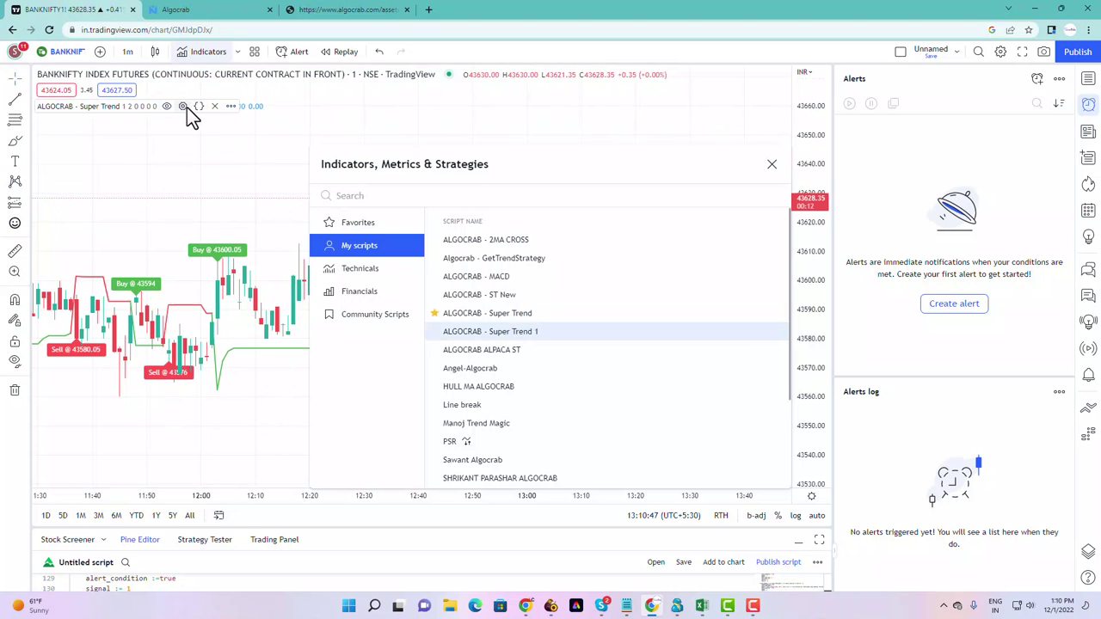
Set the Multiplier input of the added Super Trend indicator to 0.2
left_click(184, 107)
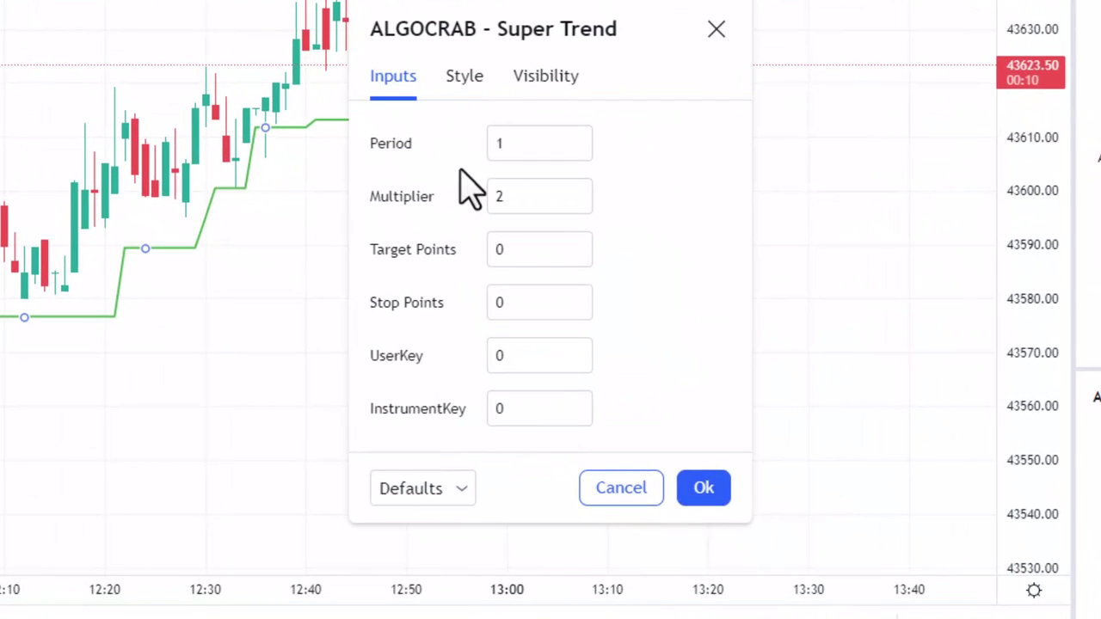
left_click(509, 200)
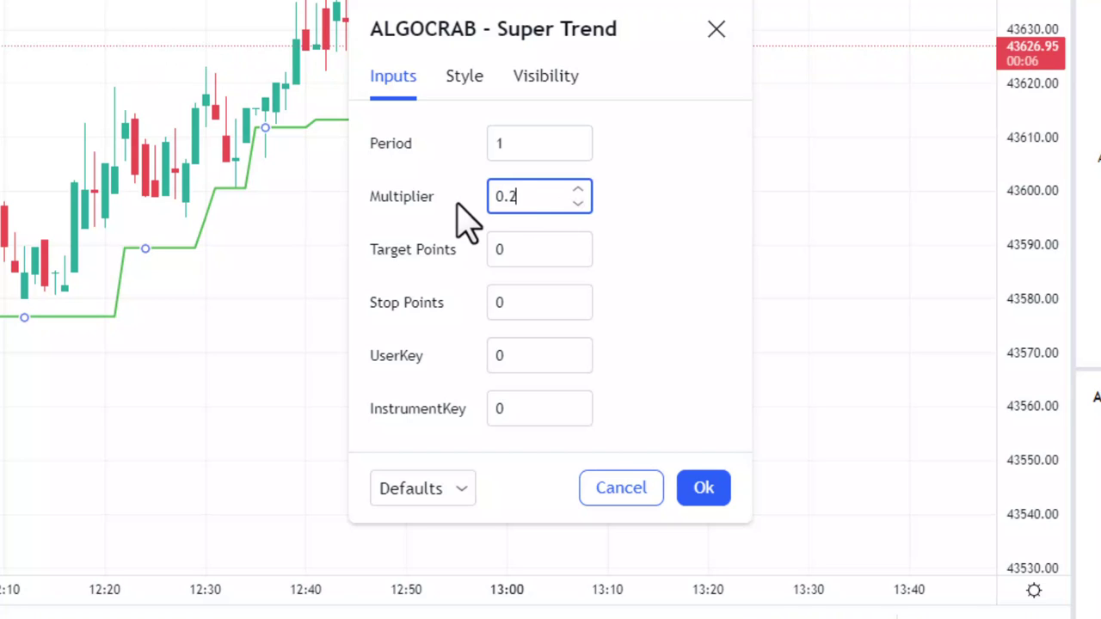
type("0.2")
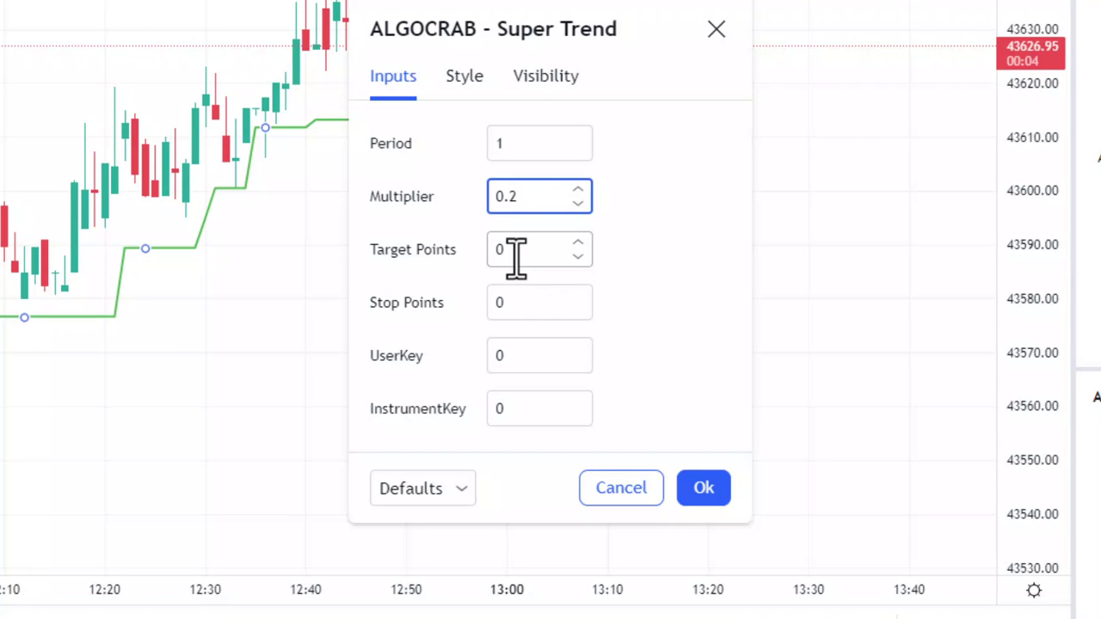
Copy the user key of the BANKNIFTY symbol from AlgoCrab's Option Bridge for the Super Trend indicator's UserKey input in TradingView
left_click(522, 355)
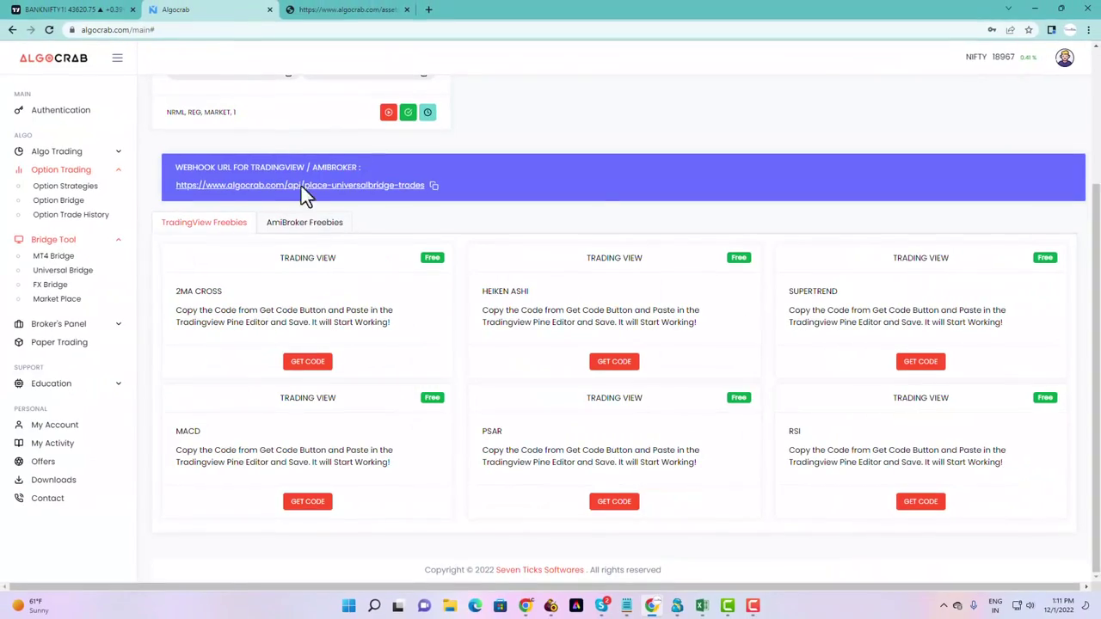
left_click(58, 199)
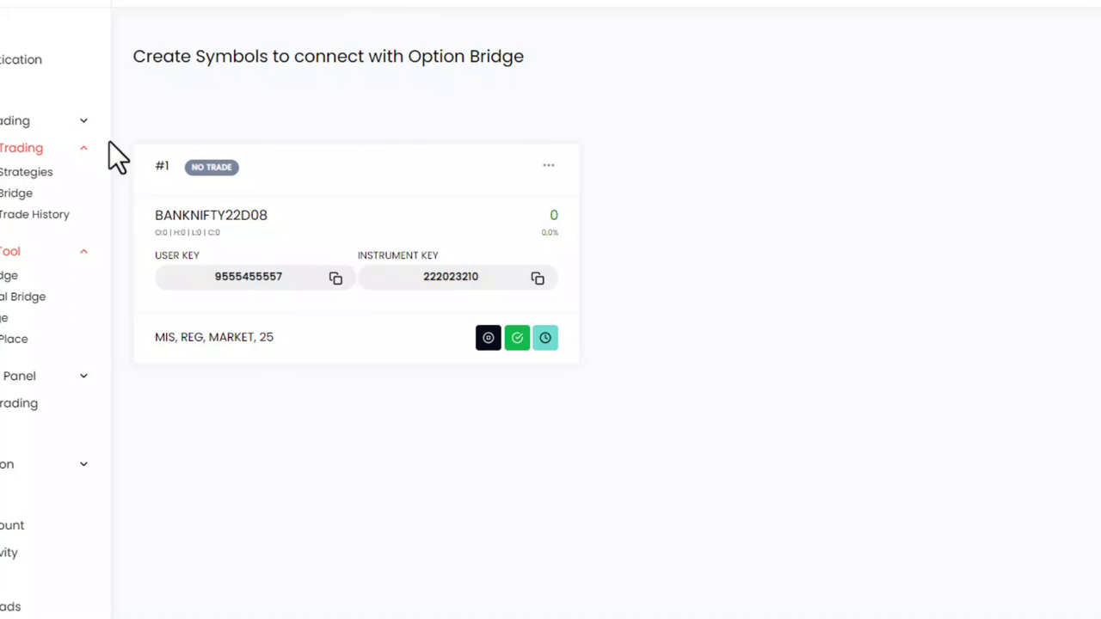
key("ctrl+Tab")
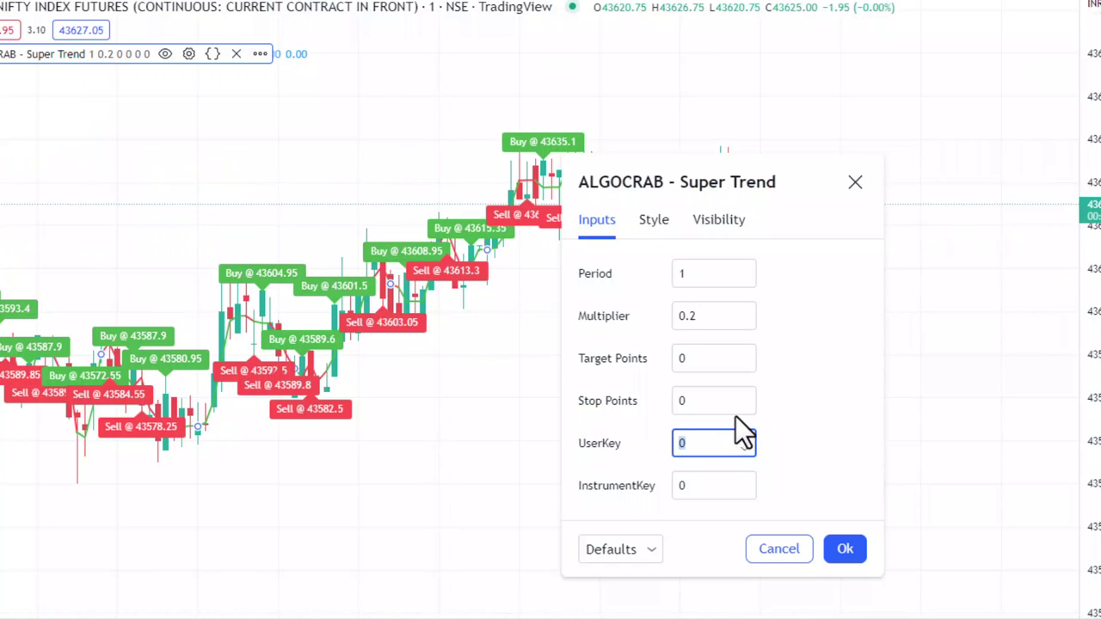
Copy the instrument key from the Option Bridge symbol into the indicator's InstrumentKey input and apply the settings
key("ctrl+Tab")
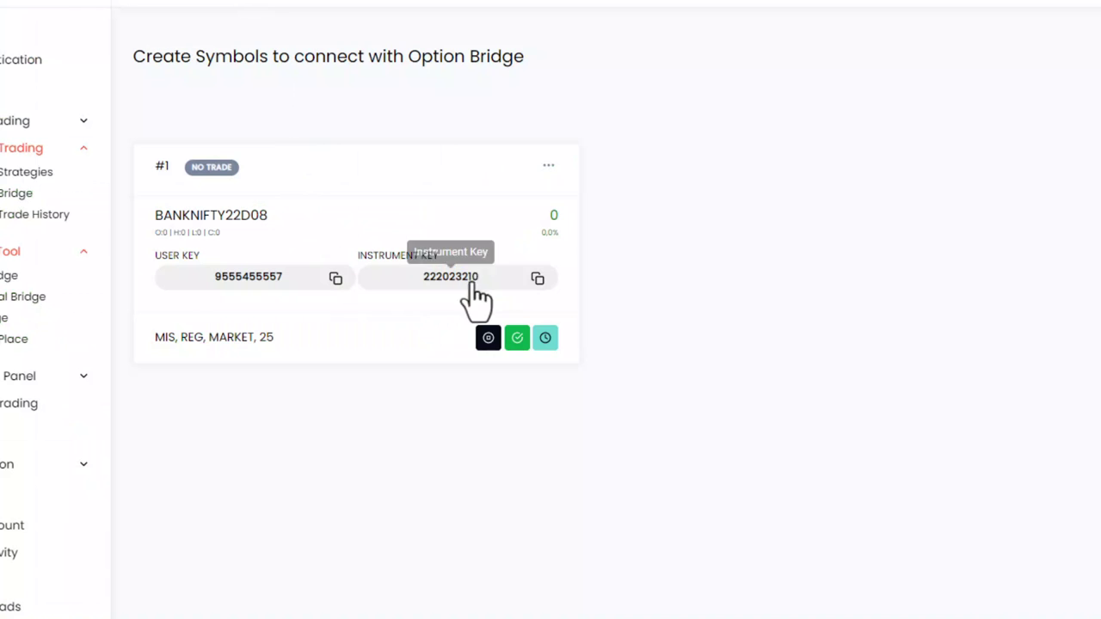
left_click(538, 280)
key("ctrl+Tab")
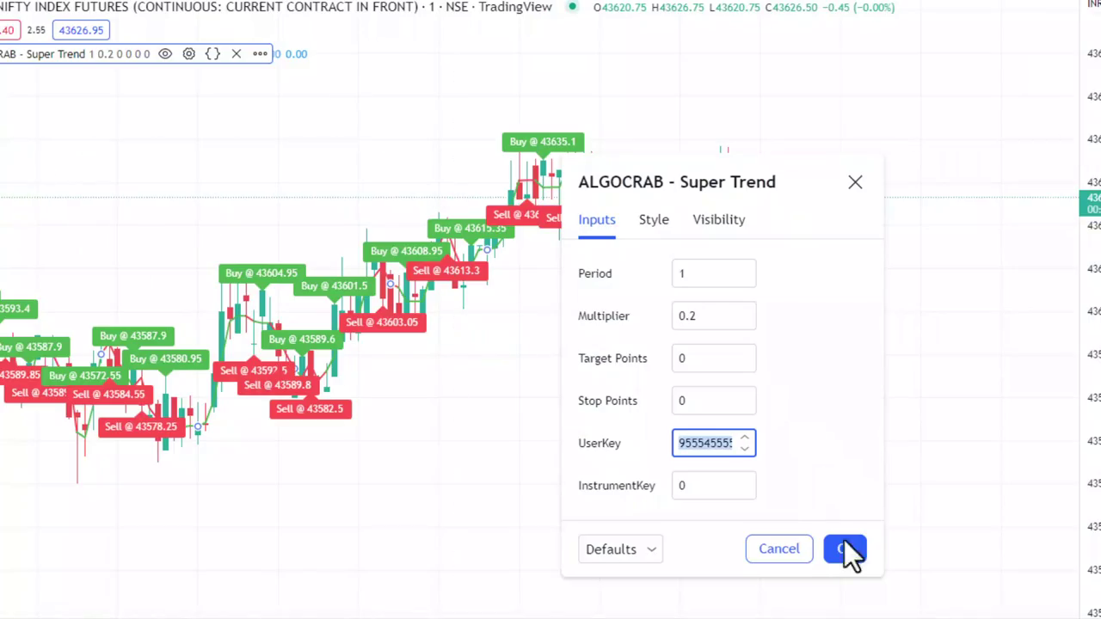
left_click(710, 484)
key("ctrl+v")
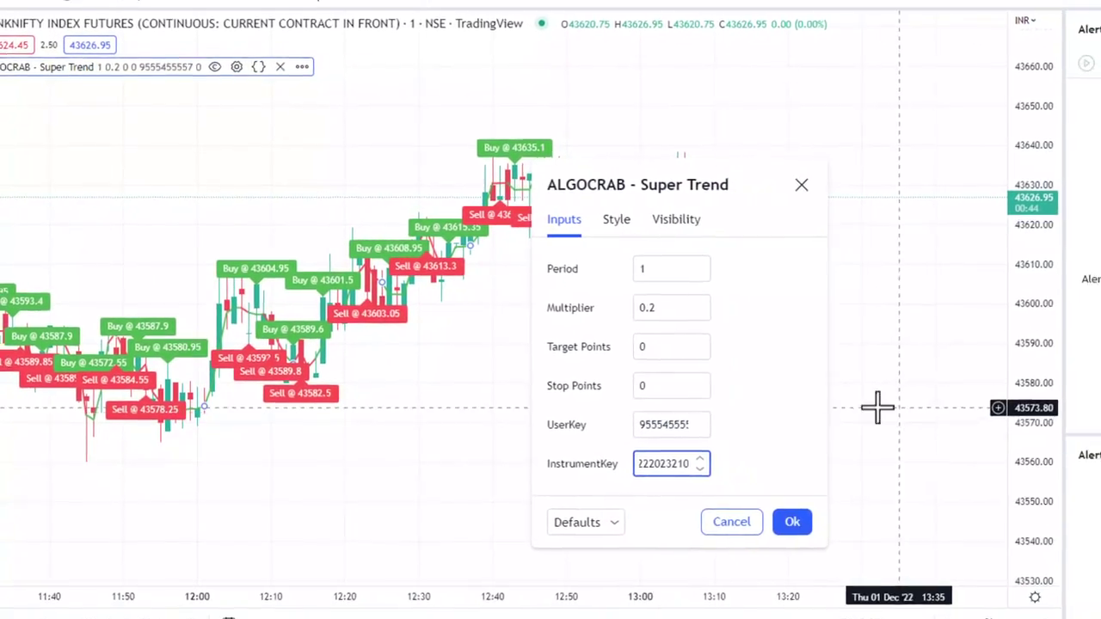
left_click(791, 521)
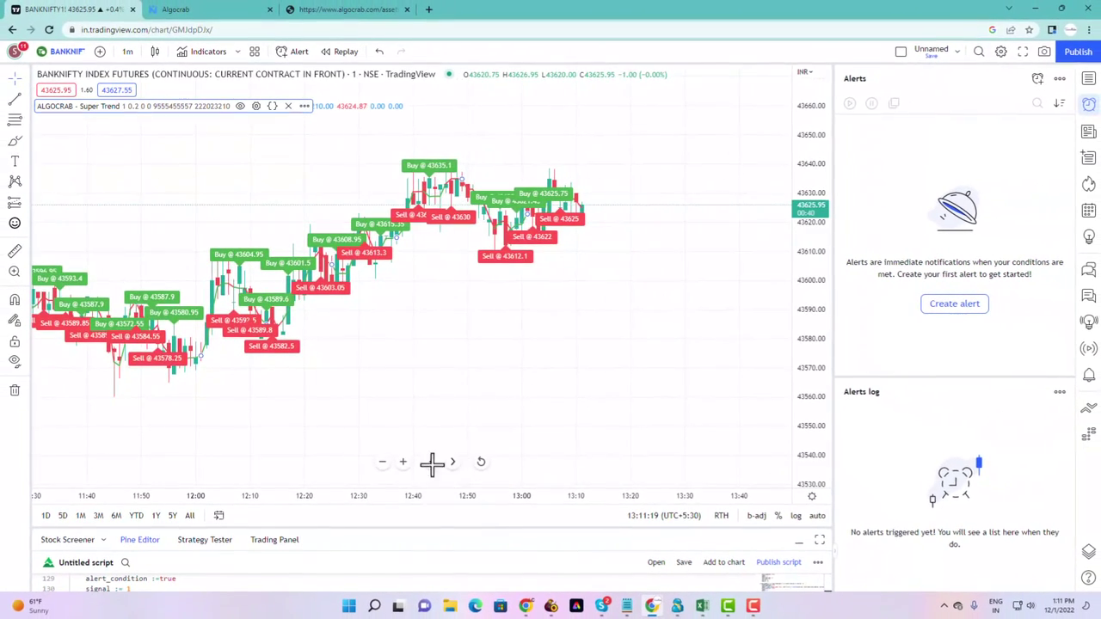
Start a BANKNIFTY alert using the ALGOCRAB - Super Trend indicator as condition, triggering Once Per Bar Close
left_click(408, 461)
left_click(409, 462)
left_click(409, 462)
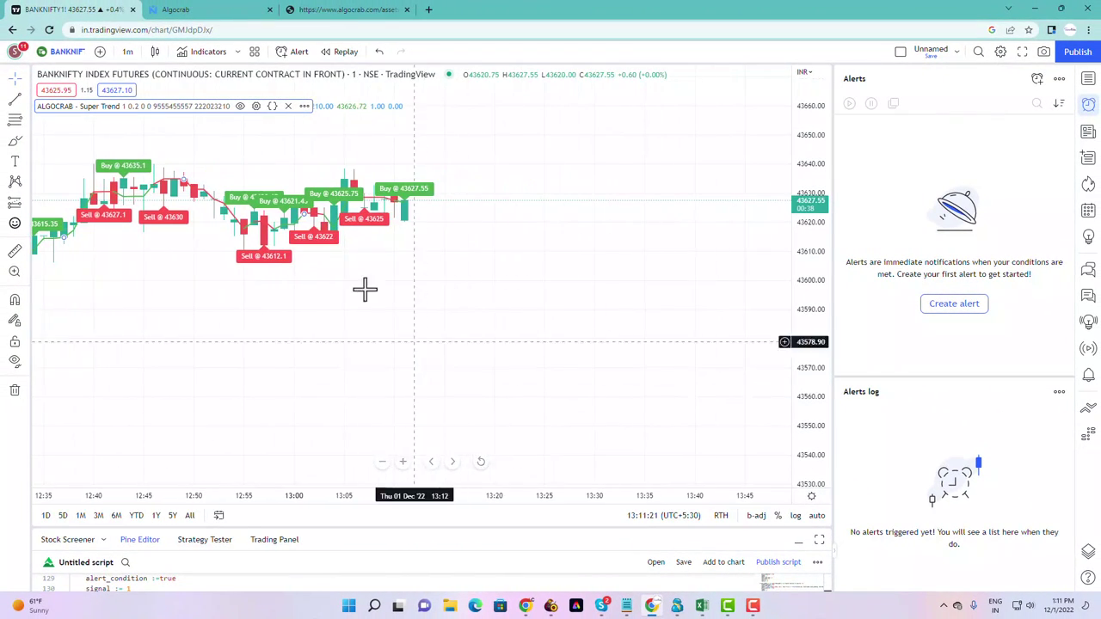
left_click(946, 305)
left_click(529, 125)
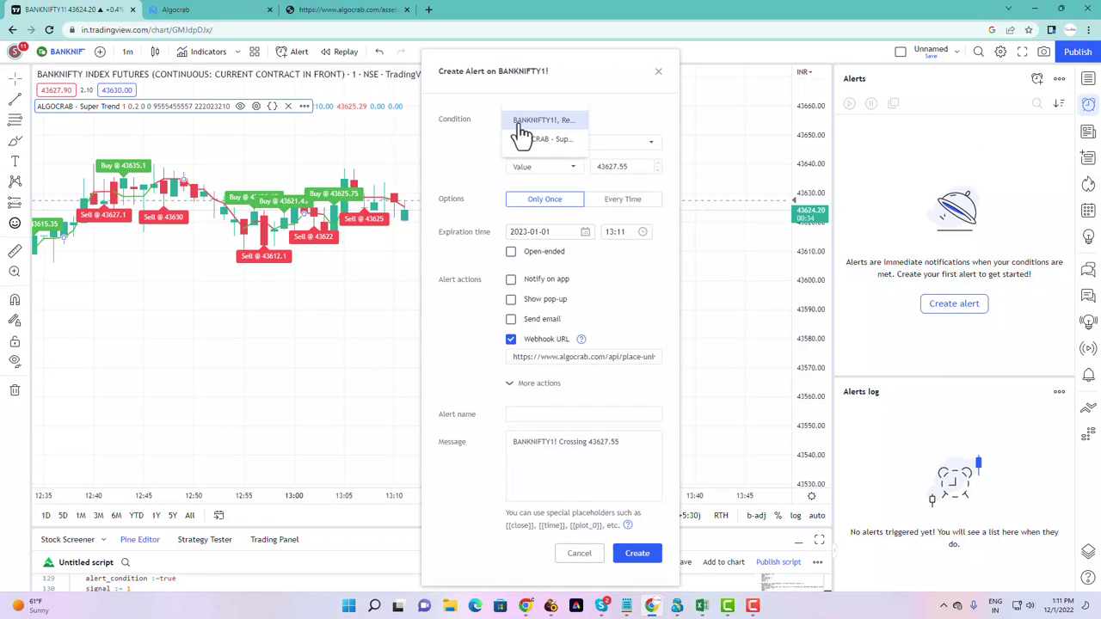
left_click(543, 141)
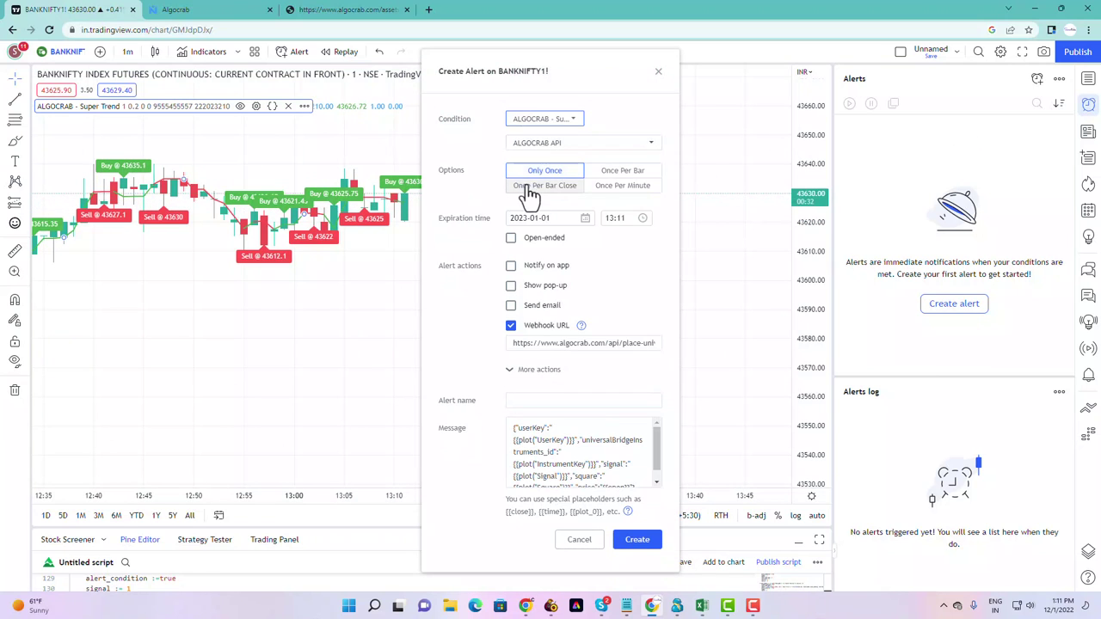
left_click(528, 187)
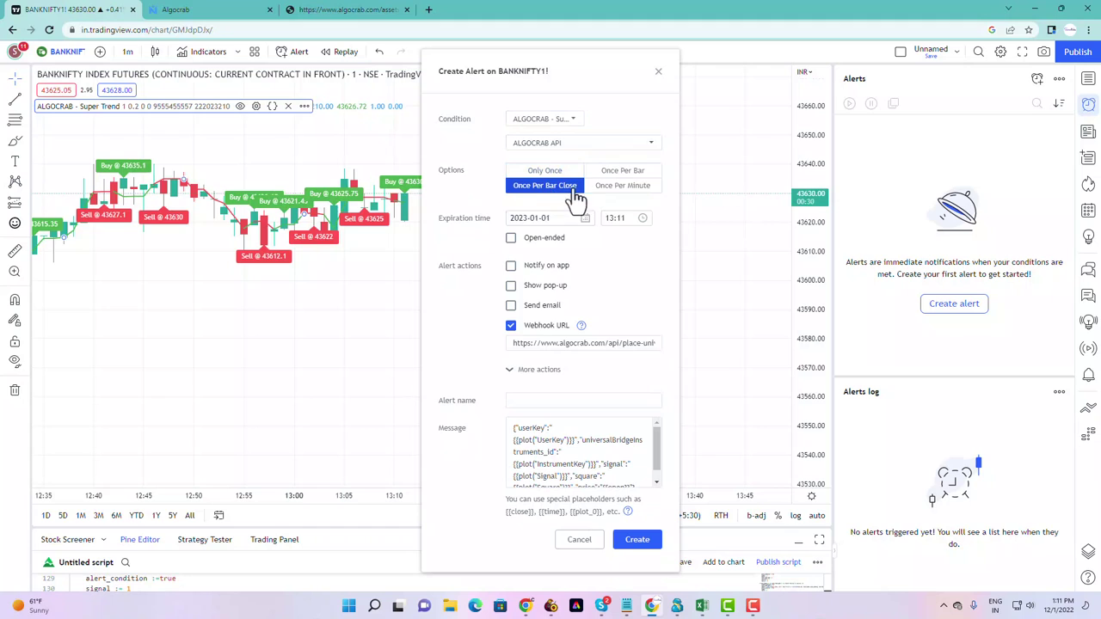
Name the alert BANKNIFTY and create it
left_click(639, 542)
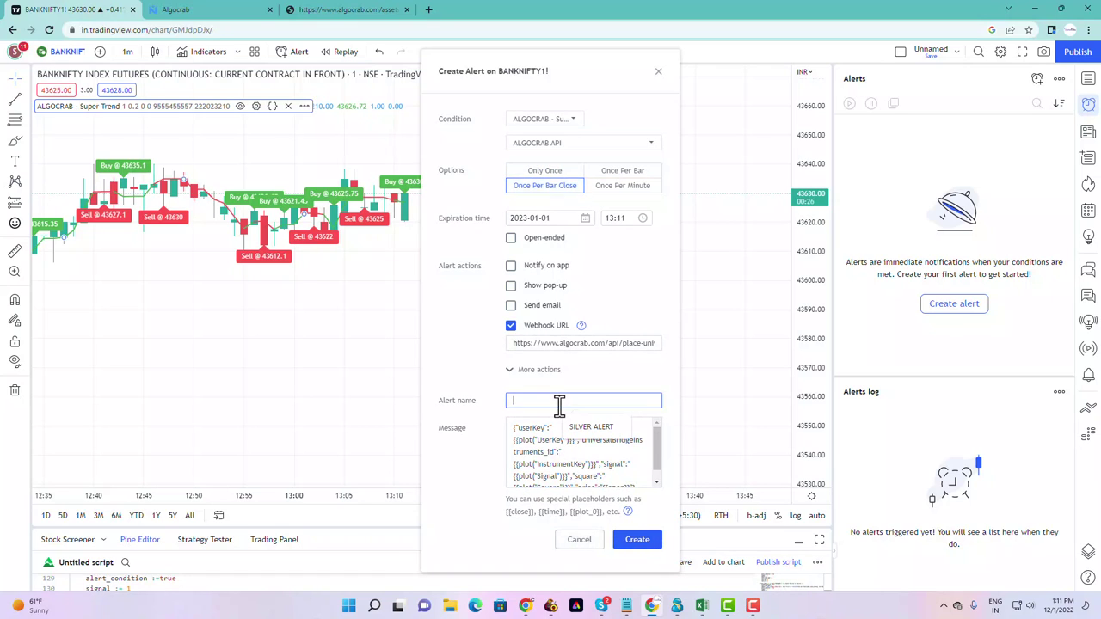
type("BANKNIFTY")
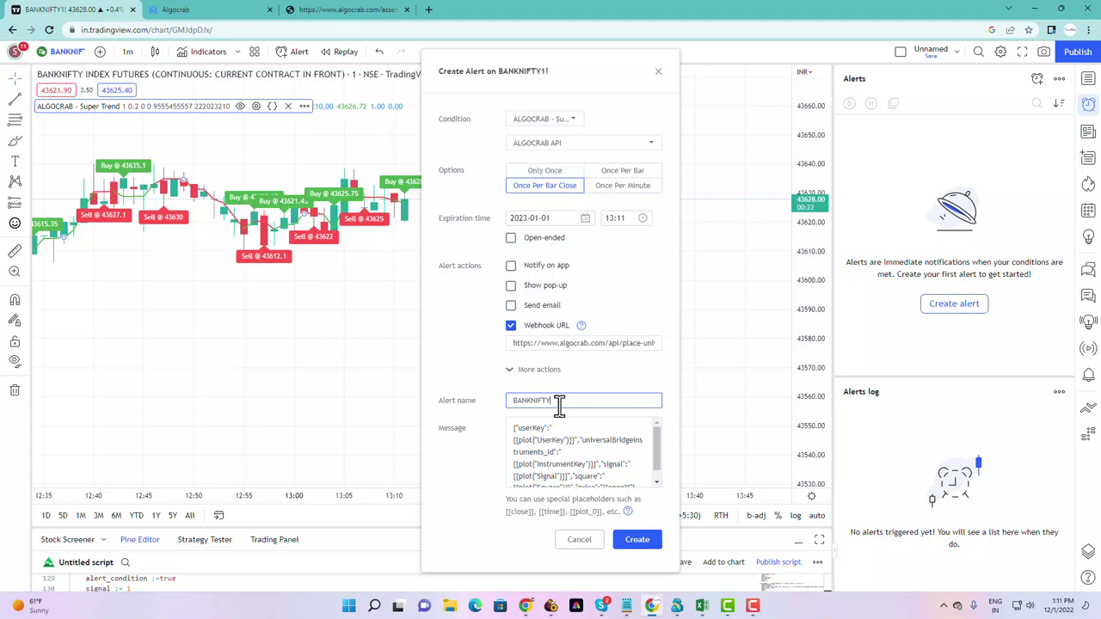
left_click(638, 543)
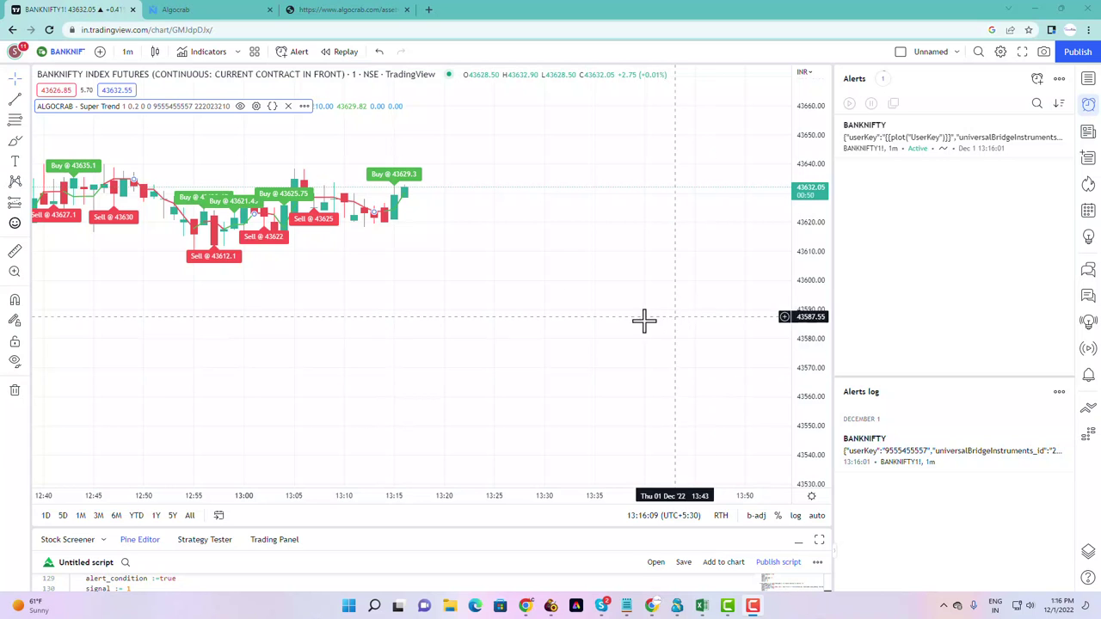
Switch to AlgoCrab and open the trade history of the BANKNIFTY Option Bridge symbol
left_click(222, 10)
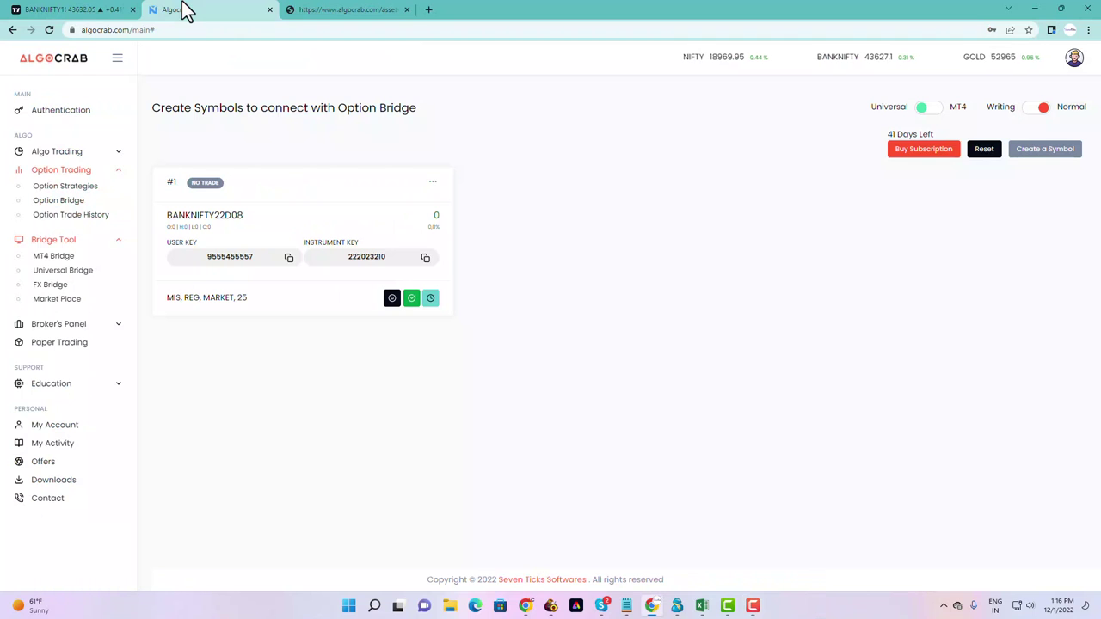
left_click(431, 299)
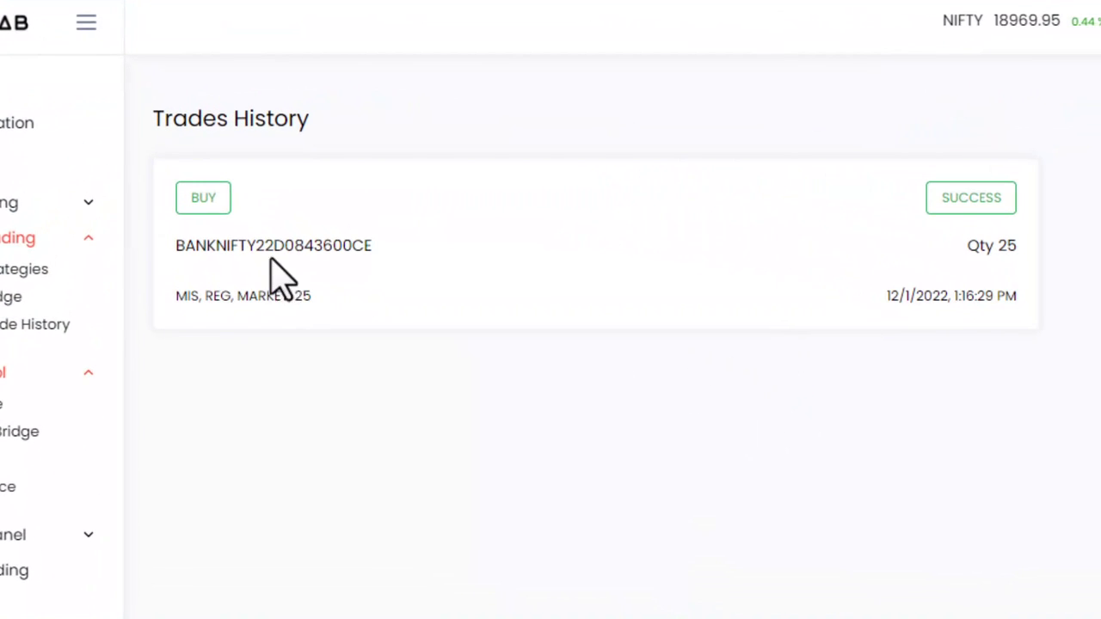
Examine the executed trade's symbol and status, reopen the BANKNIFTY symbol's trade history through Option Bridge, and compare its CE and PE trades
left_click_drag(171, 248, 374, 245)
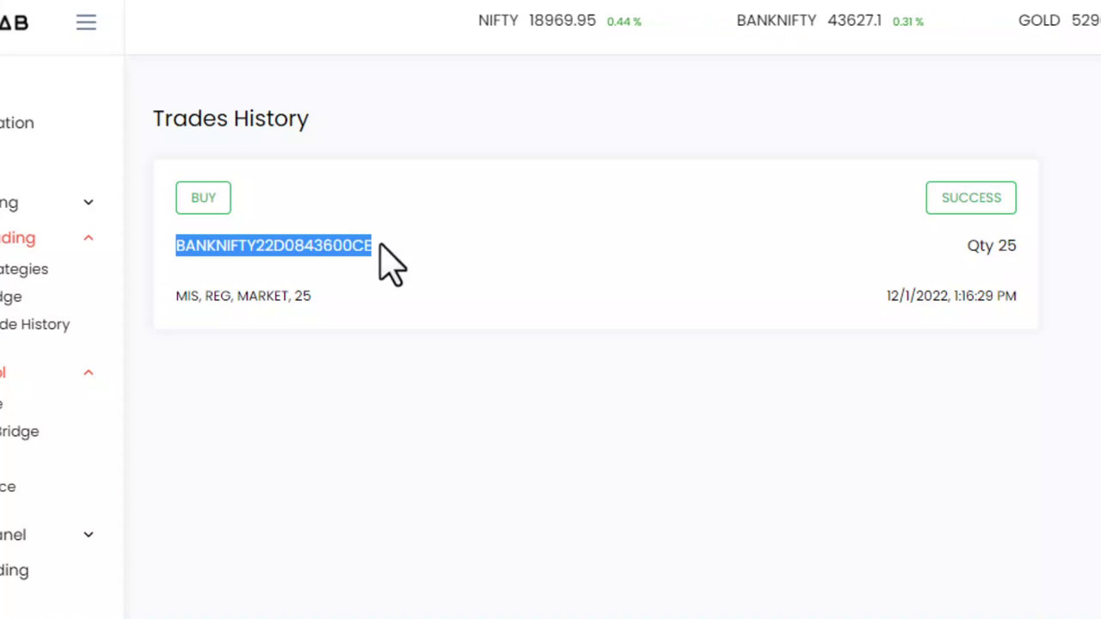
mouse_move(942, 203)
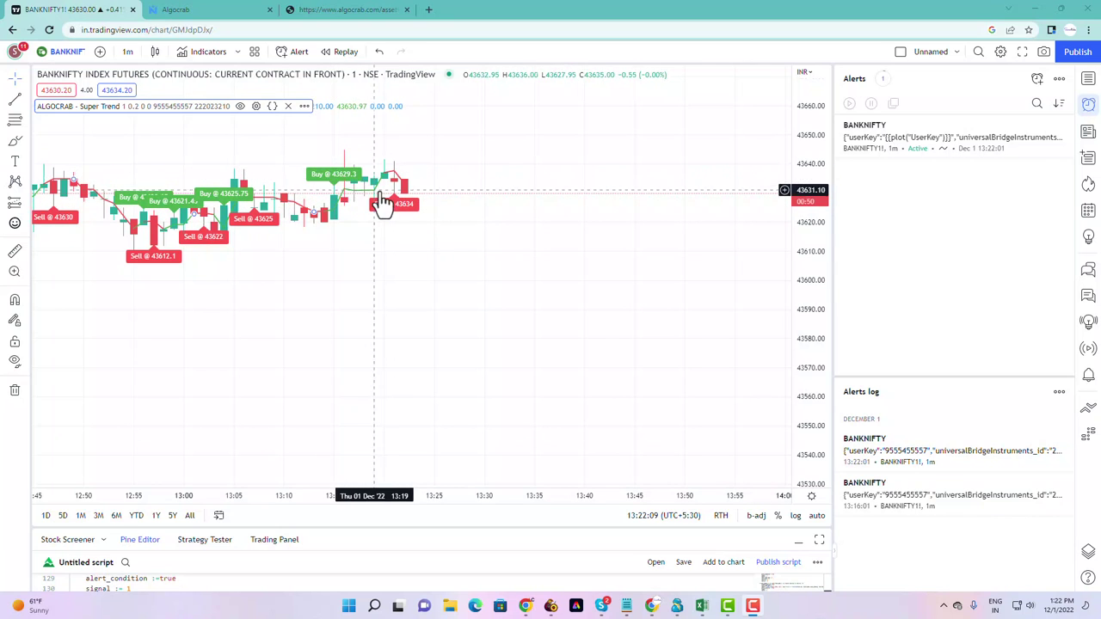
left_click(206, 12)
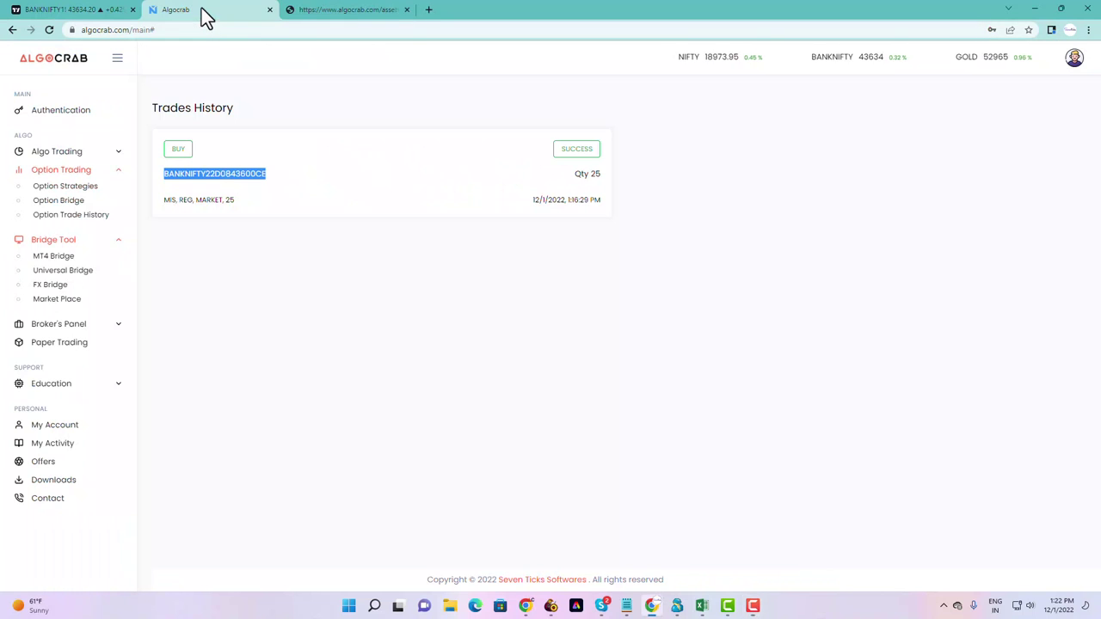
left_click(51, 200)
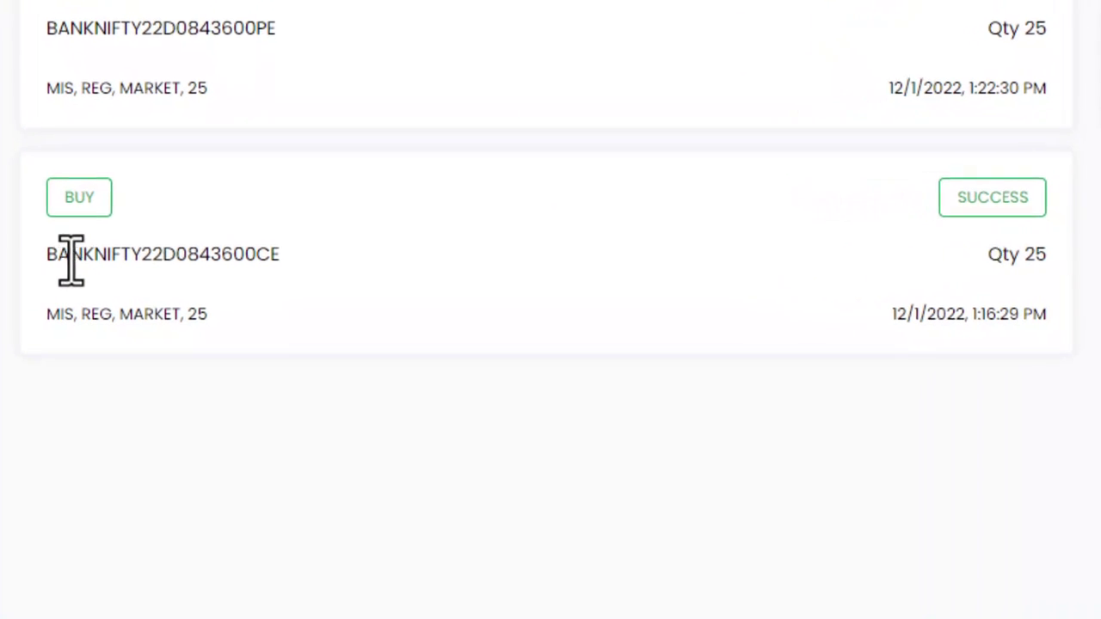
left_click_drag(57, 254, 308, 255)
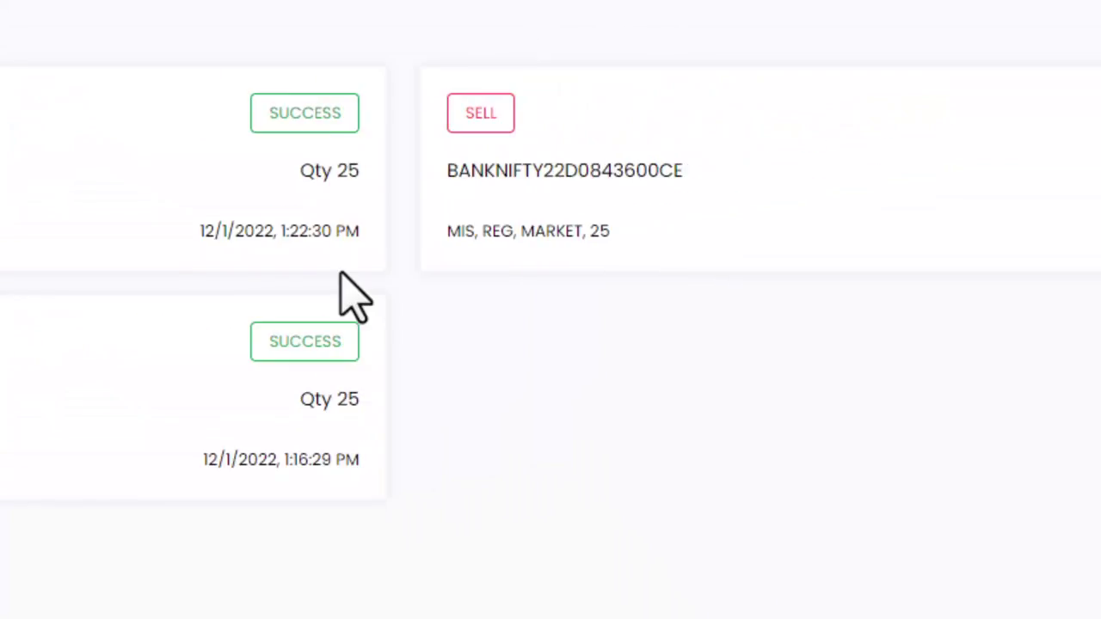
double_click(56, 258)
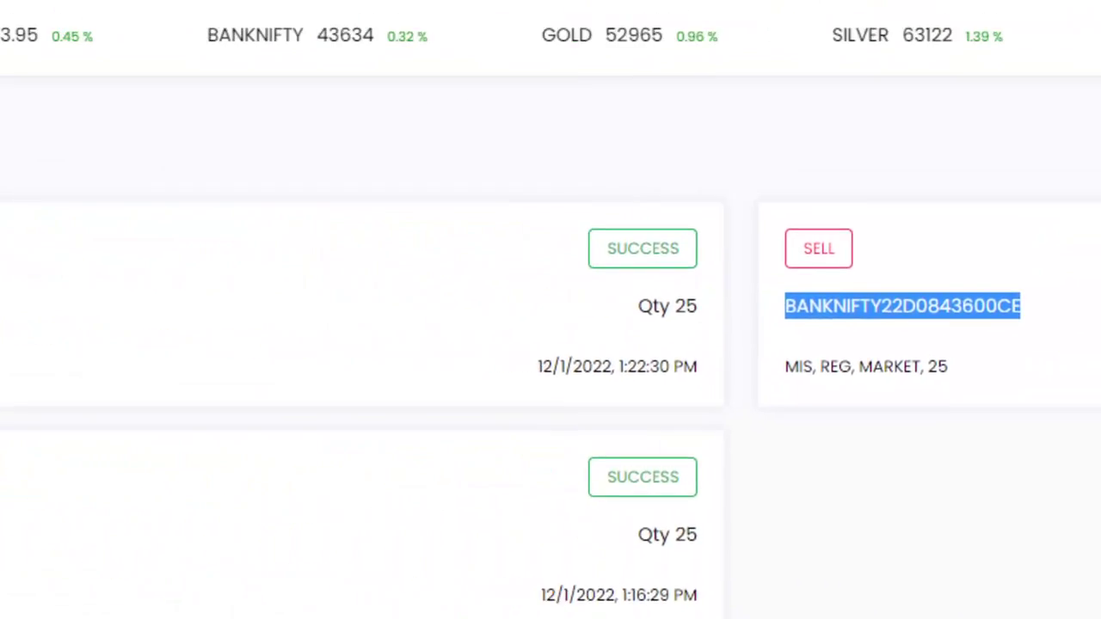
left_click_drag(39, 330, 282, 327)
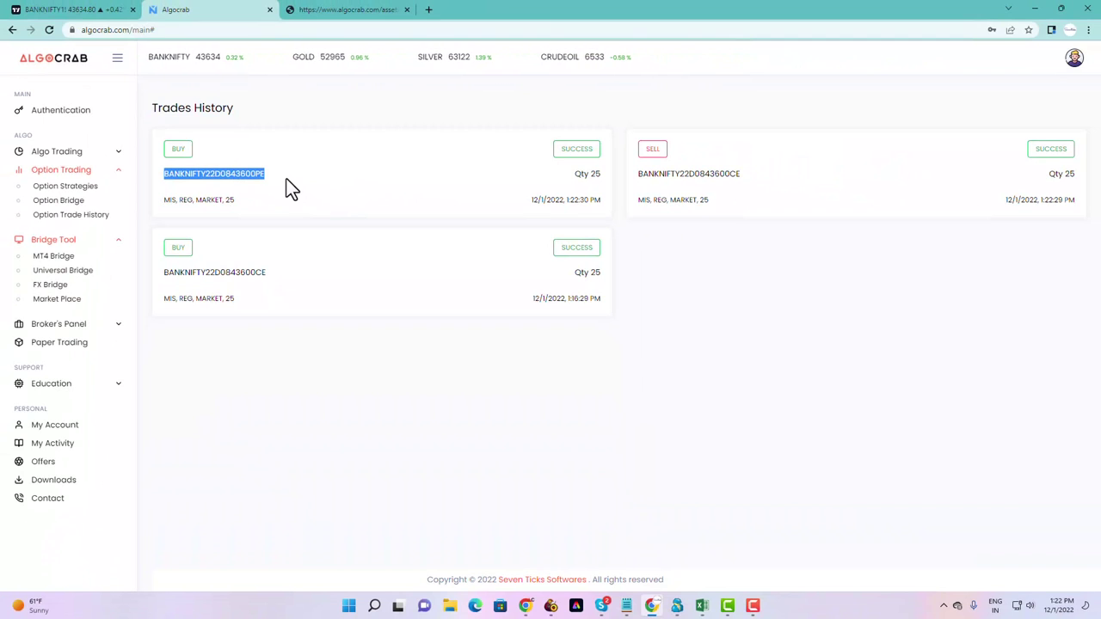
Check the Supertrend signals on the TradingView chart and browse the free TradingView scripts on AlgoCrab's Universal Bridge page
left_click(35, 15)
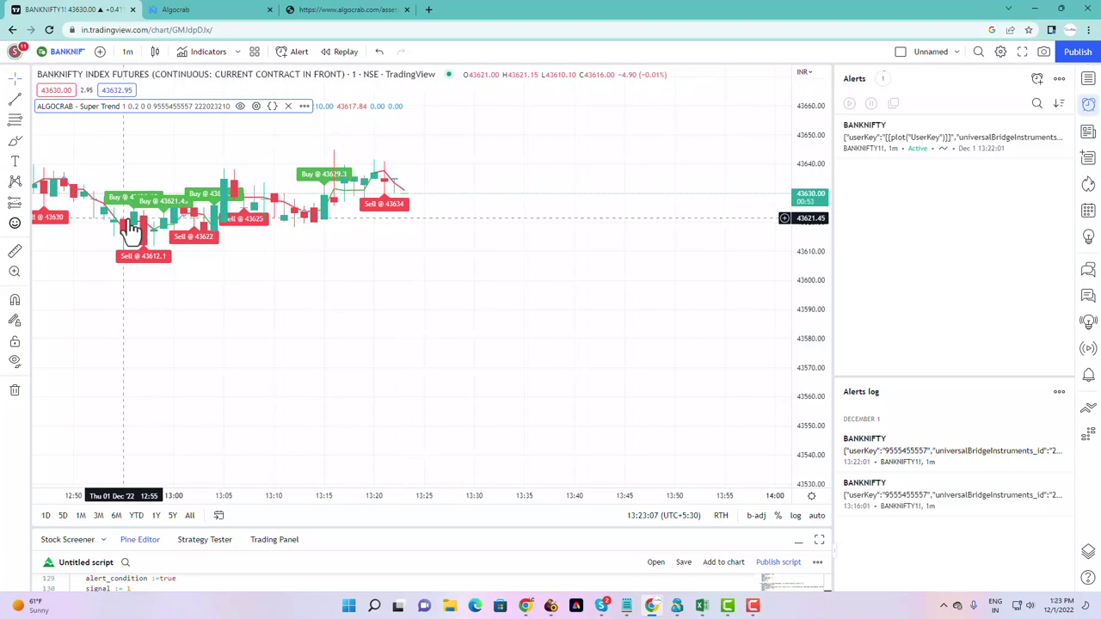
left_click(199, 10)
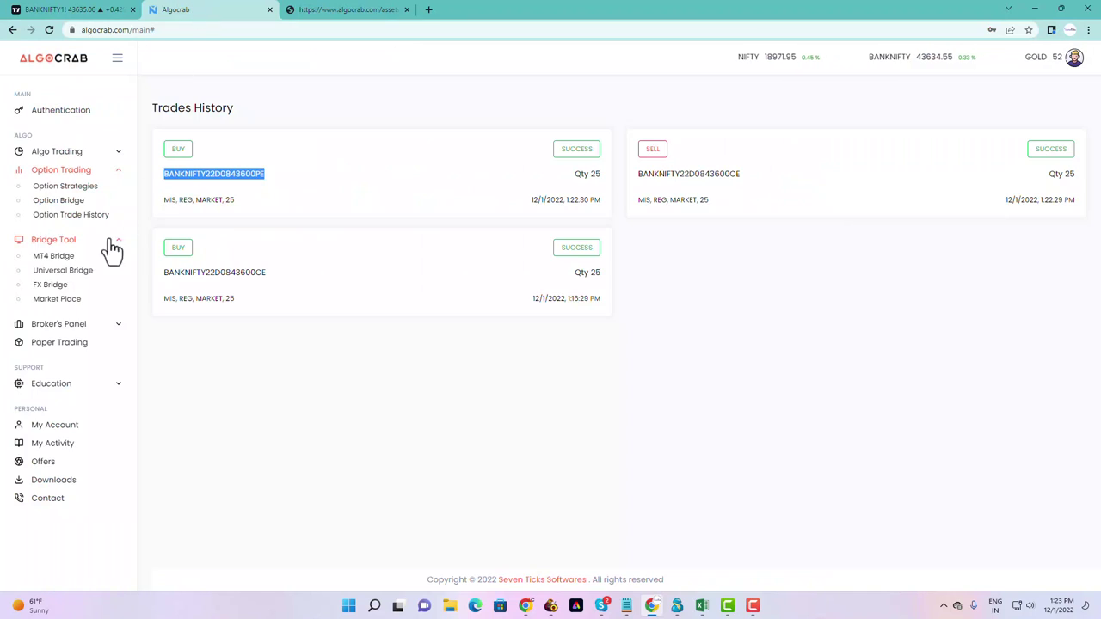
left_click(61, 271)
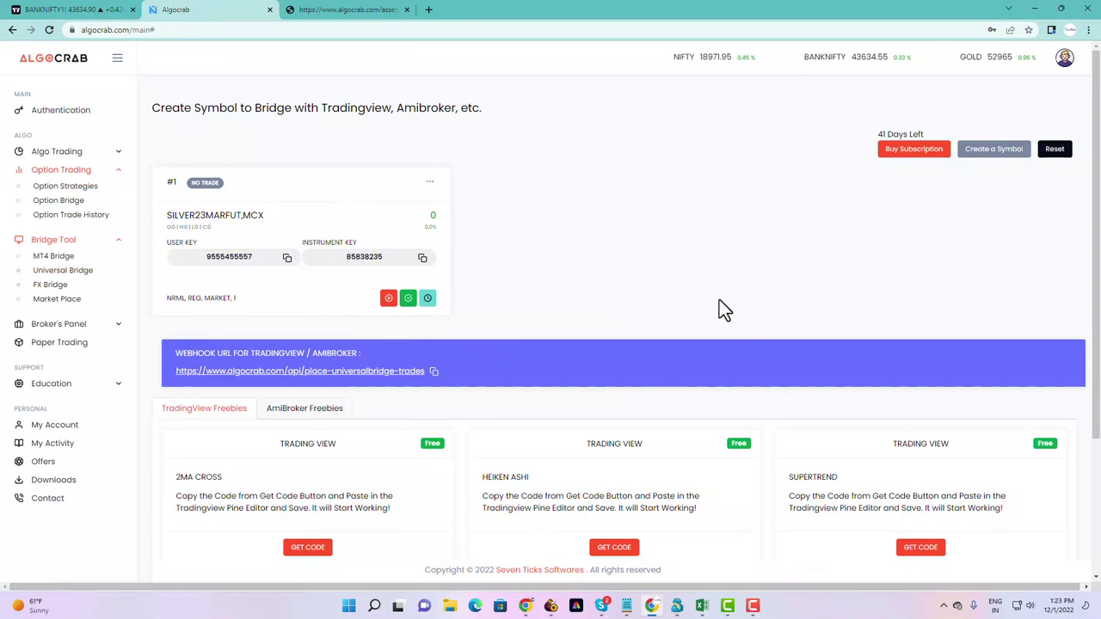
scroll(688, 284, "down", 1)
scroll(666, 263, "down", 2)
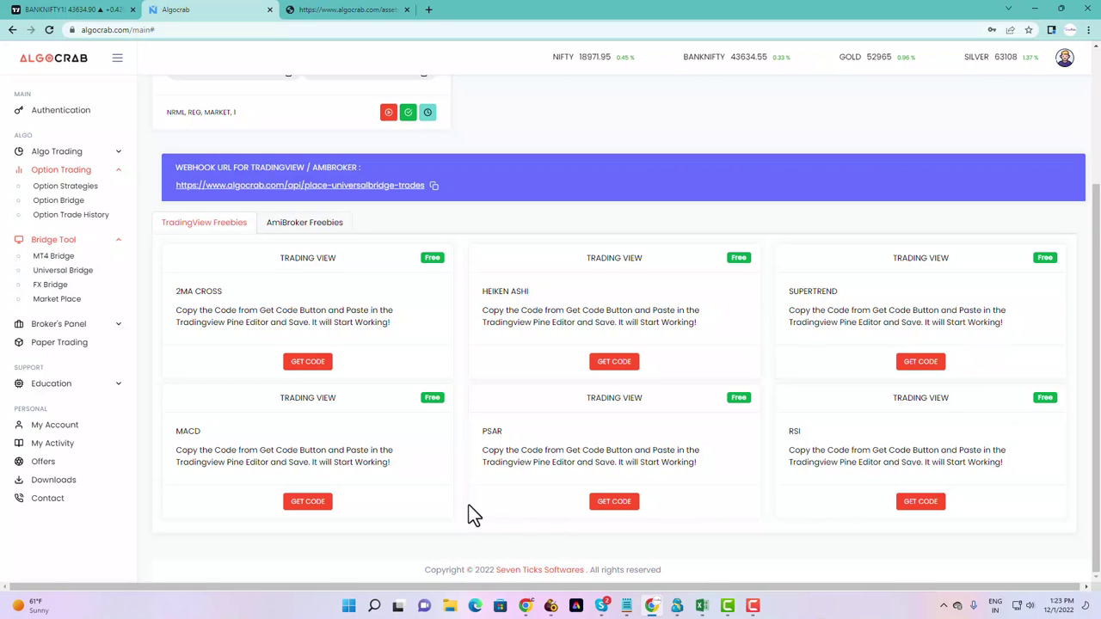
scroll(732, 286, "up", 3)
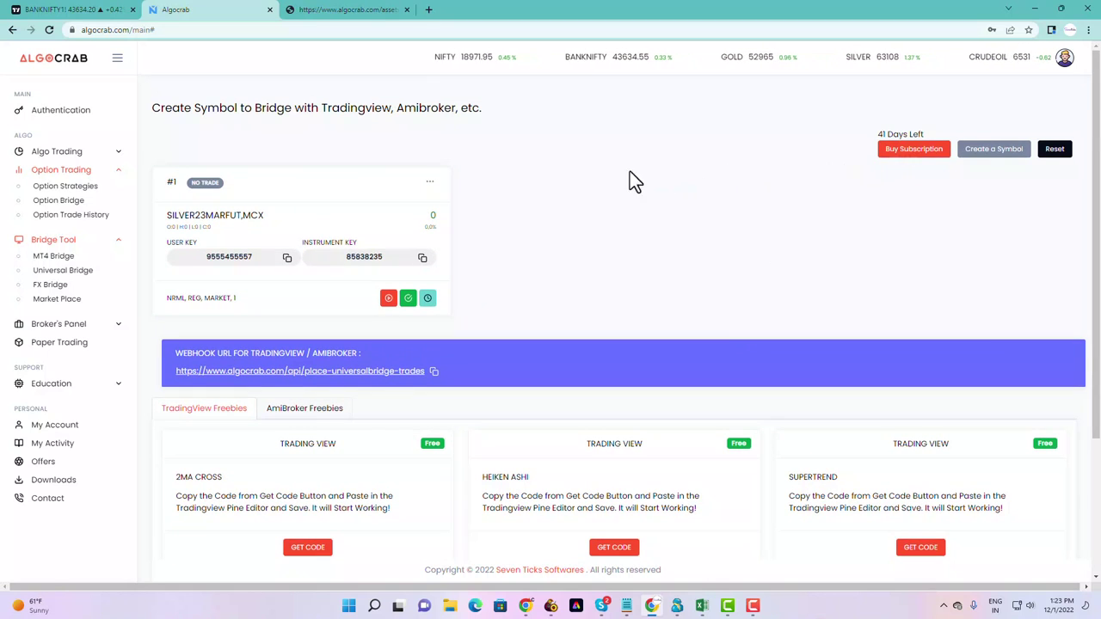
Check the subscription price on the Universal Bridge payment page and leave it without paying
left_click(915, 150)
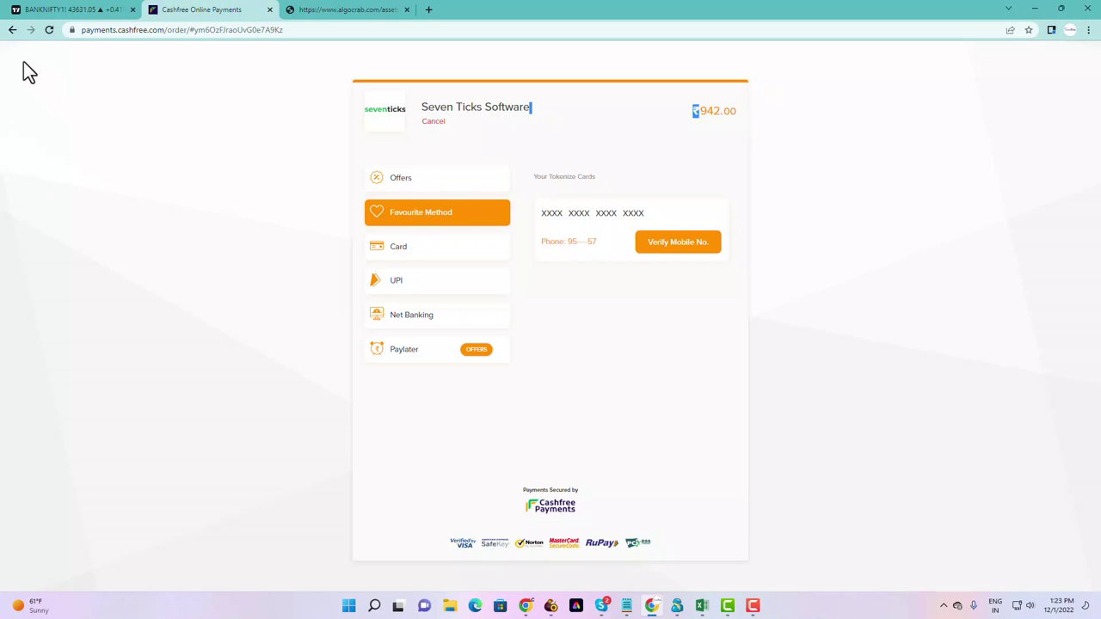
left_click(12, 31)
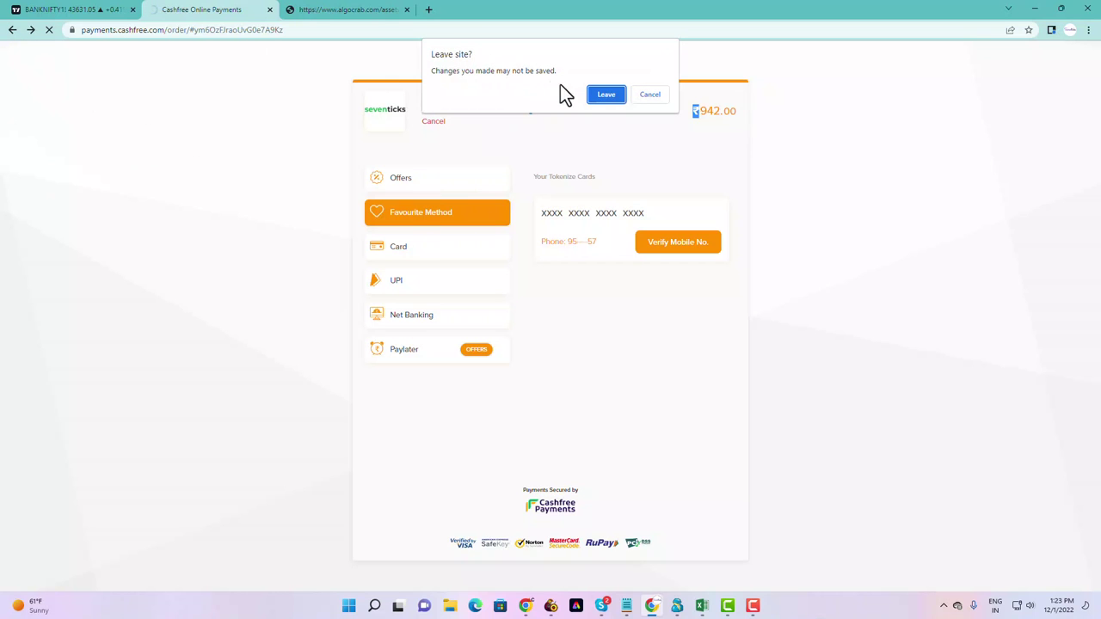
left_click(606, 95)
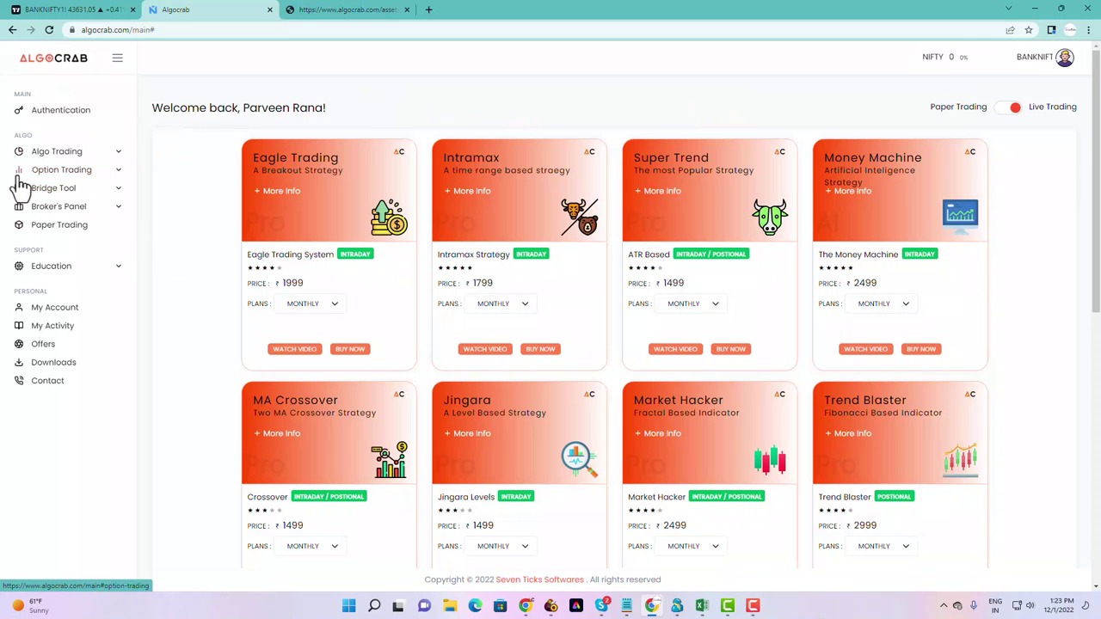
Reopen the Universal Bridge page and review the TradingView freebies, including the MACD script
left_click(56, 172)
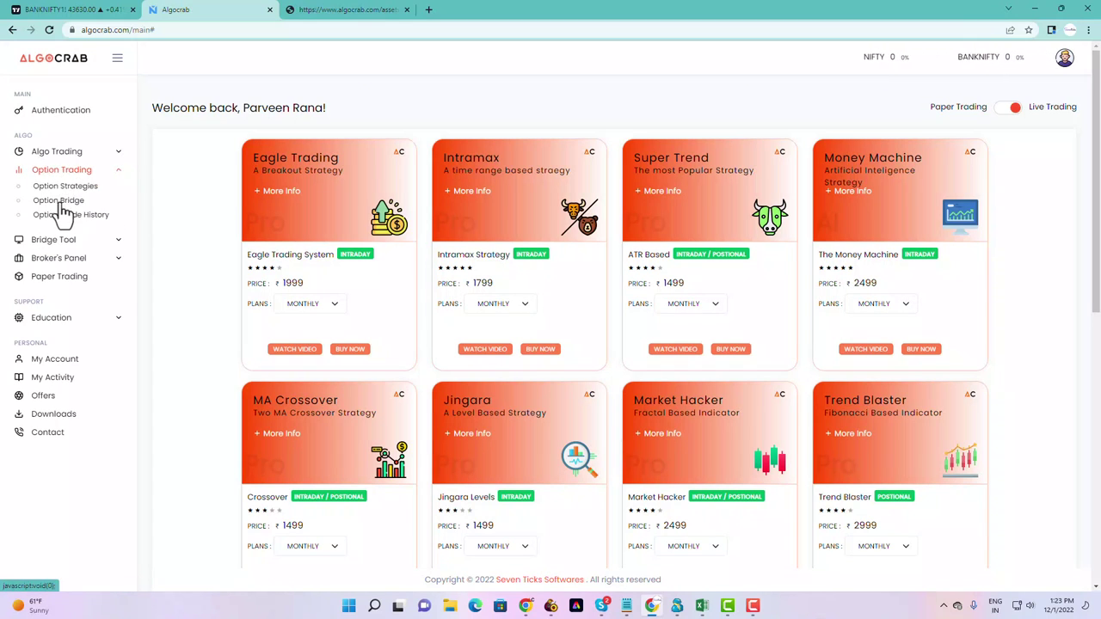
left_click(56, 241)
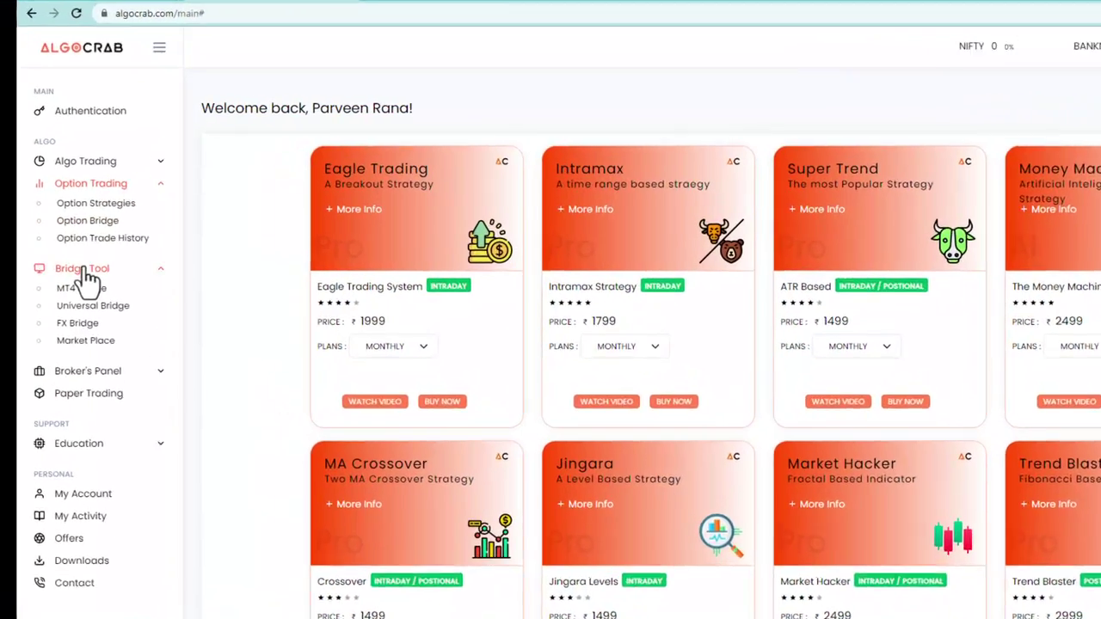
left_click(55, 241)
left_click(55, 241)
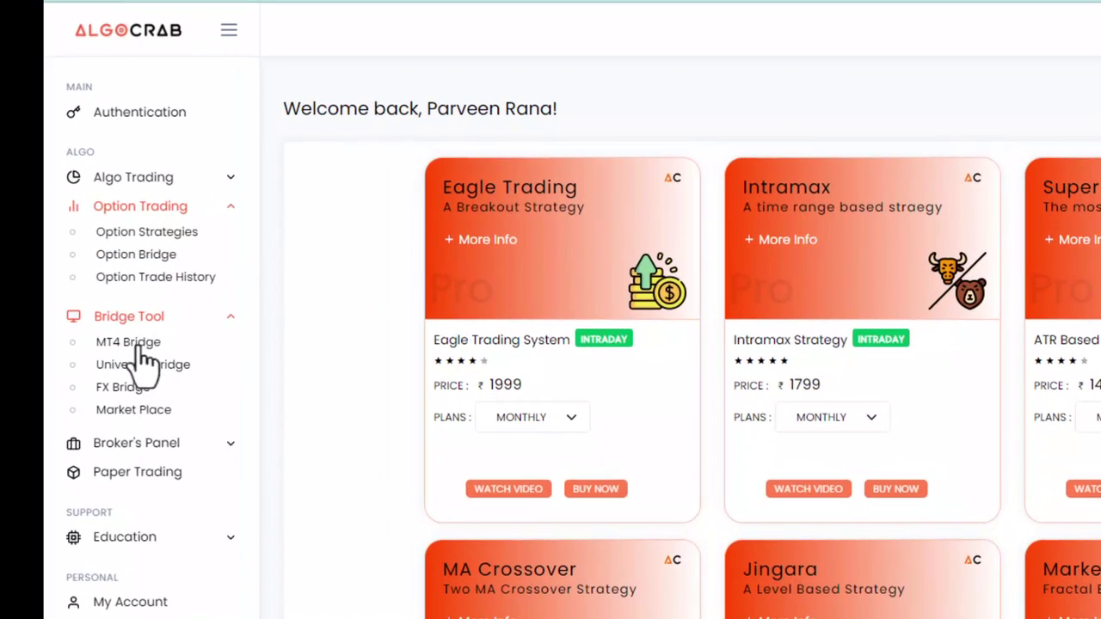
left_click(133, 365)
scroll(473, 204, "down", 5)
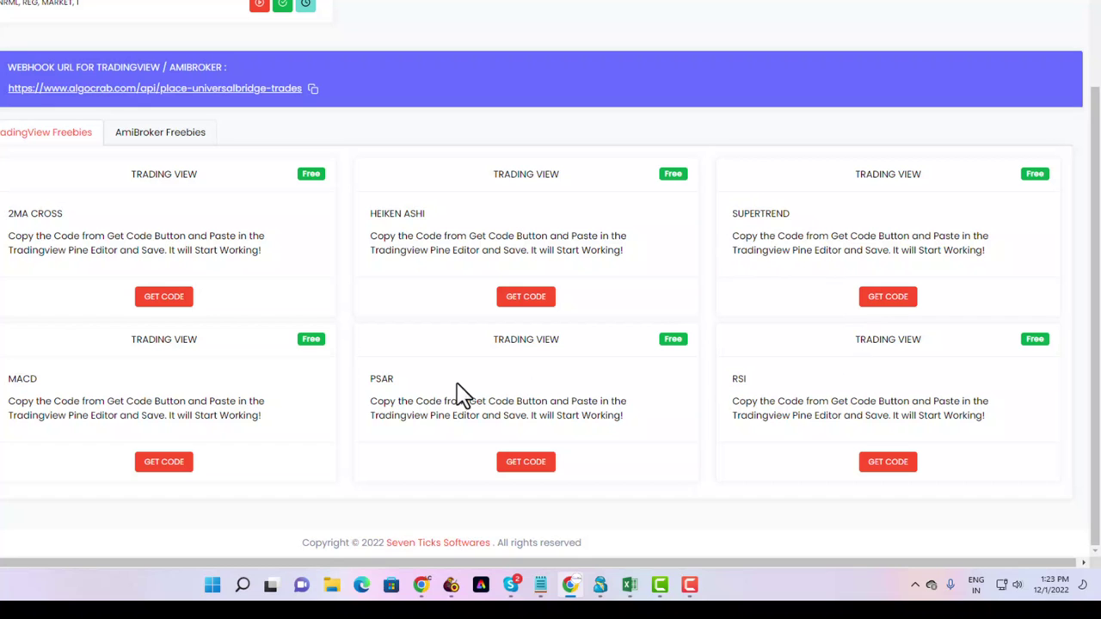
double_click(12, 379)
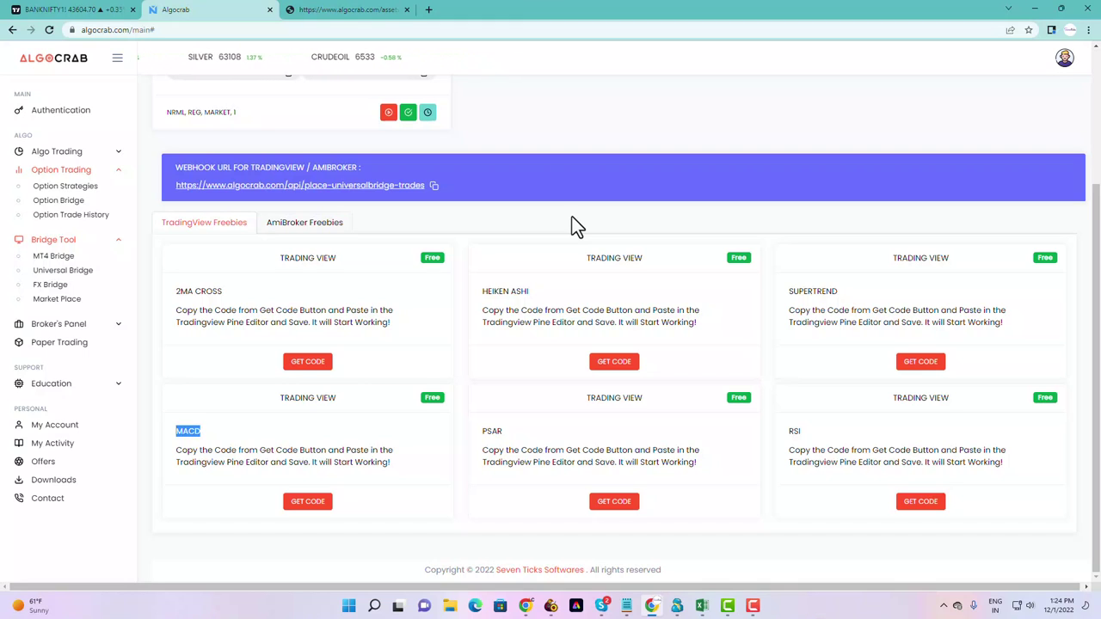
Check the latest BANKNIFTY signals in TradingView and view the SILVER23MARFUT trade history on AlgoCrab's Universal Bridge page
left_click(86, 10)
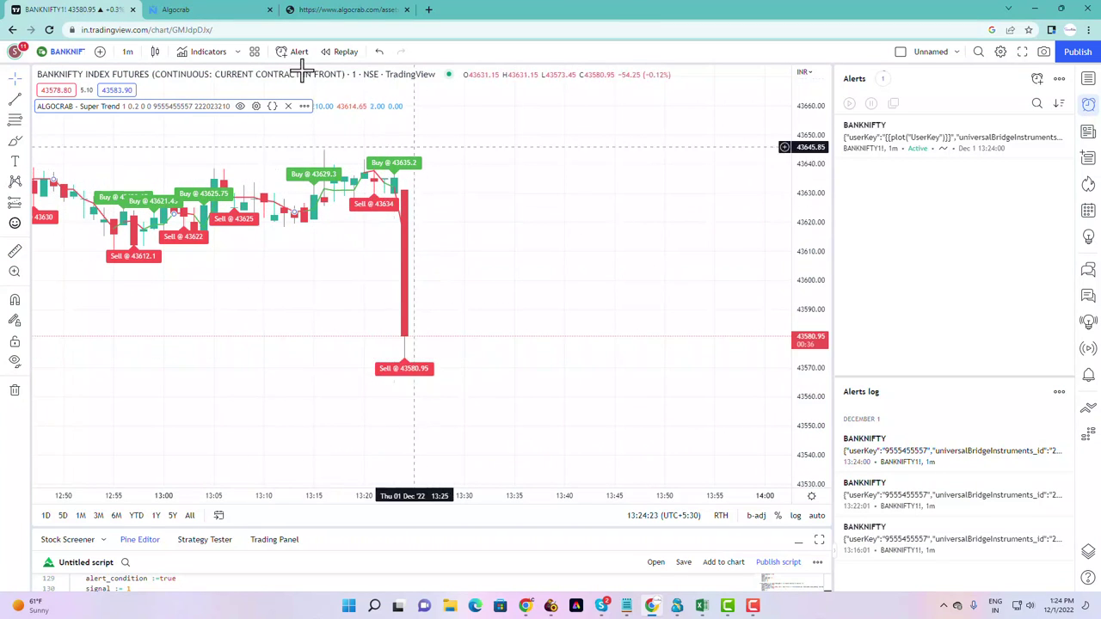
left_click(206, 10)
scroll(439, 192, "up", 3)
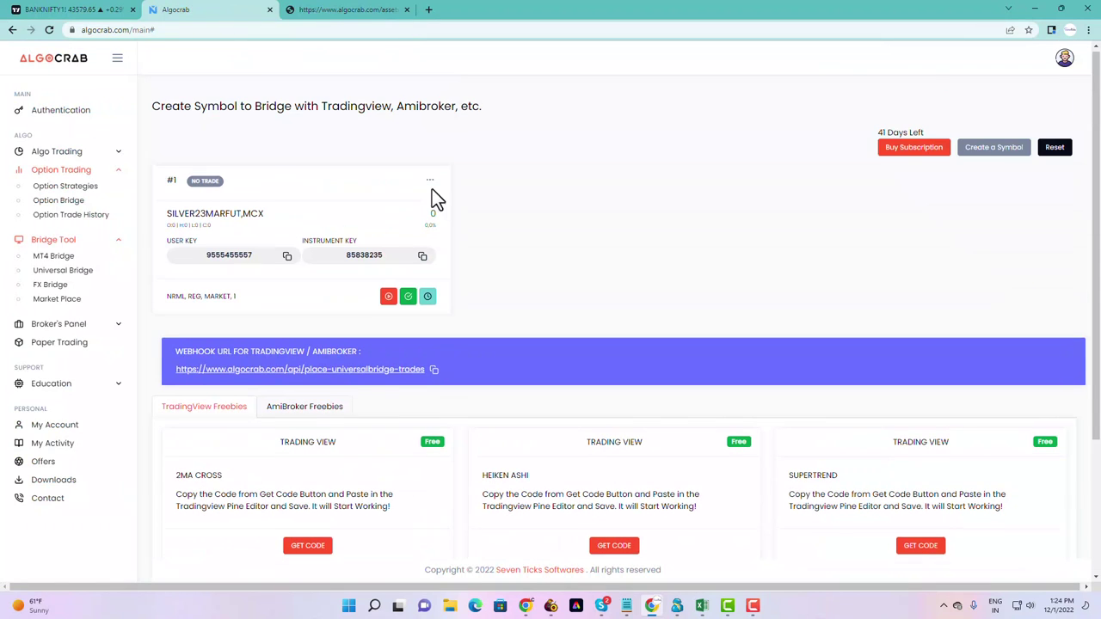
left_click(428, 297)
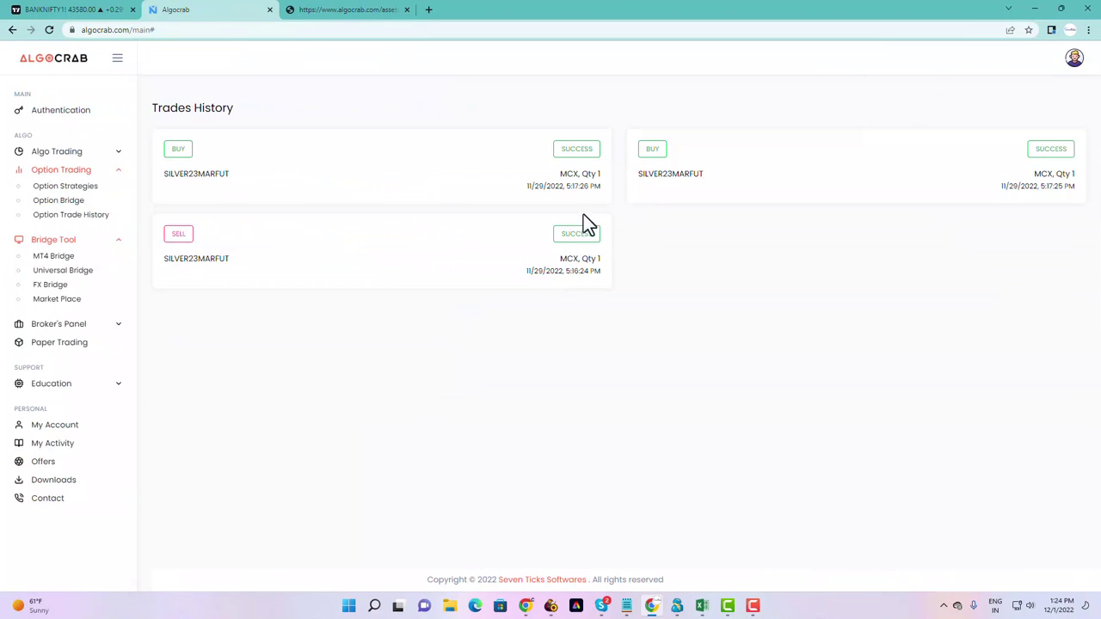
Open the BANKNIFTY22D08 symbol's trade history from Option Bridge and examine the newest PE sell and CE buy trades
left_click(67, 202)
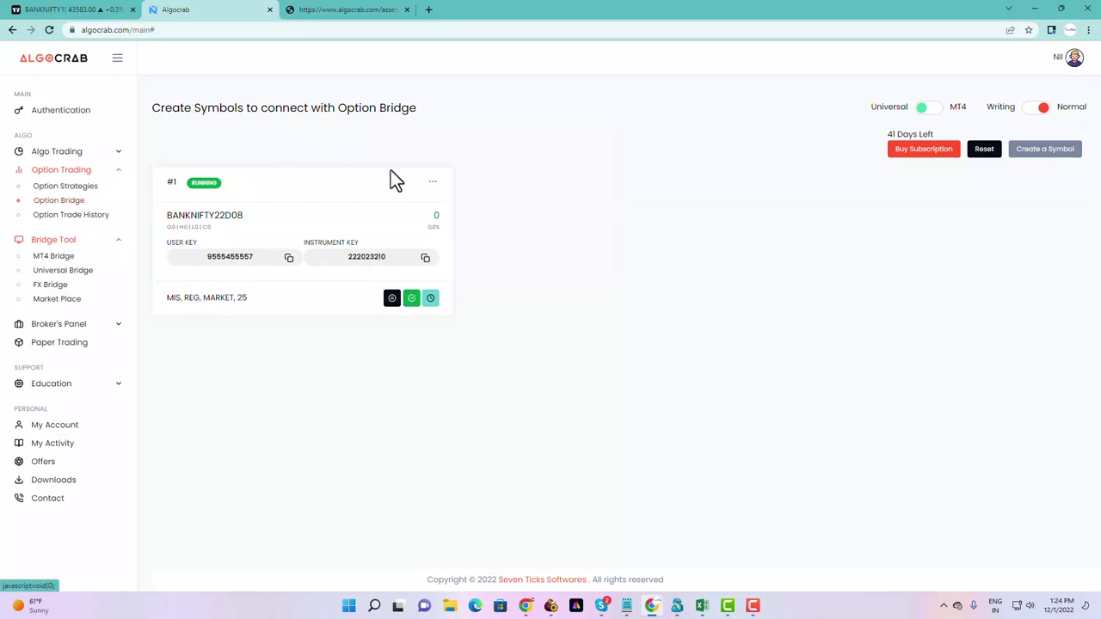
left_click(430, 298)
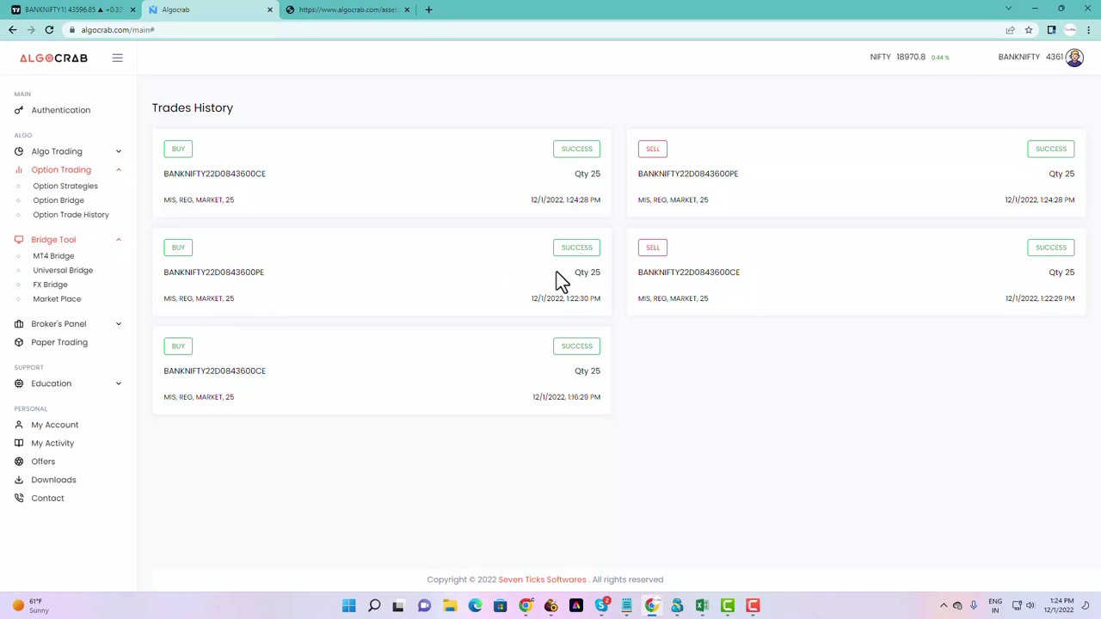
left_click_drag(634, 174, 748, 179)
left_click_drag(356, 184, 318, 175)
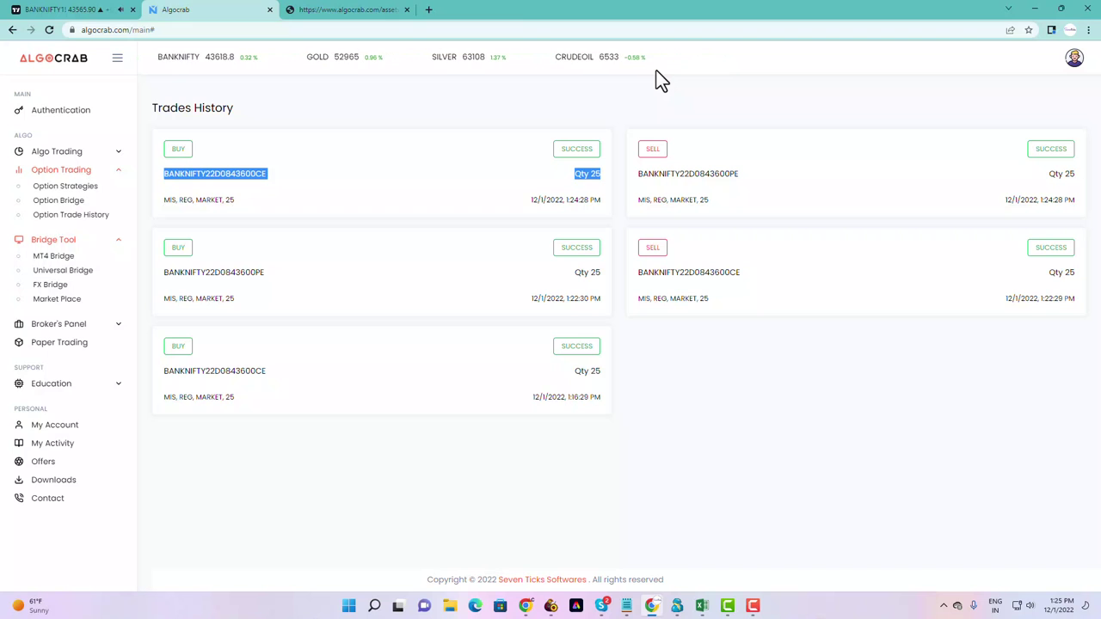
Check the BANKNIFTY alert and its log in TradingView and return to the trade history in AlgoCrab
left_click(71, 9)
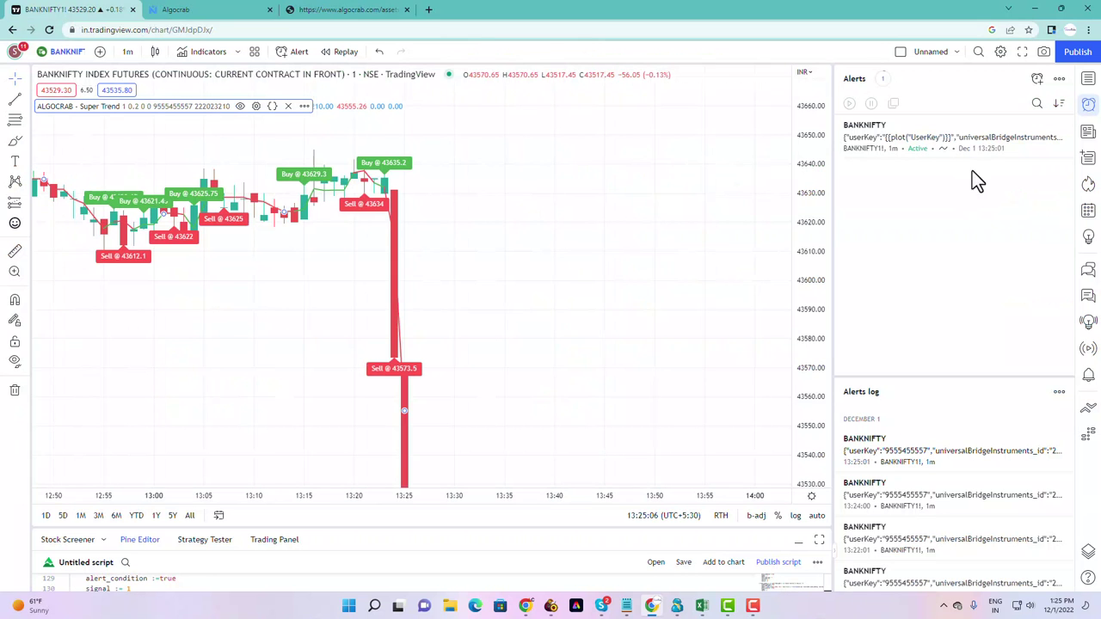
left_click(1035, 125)
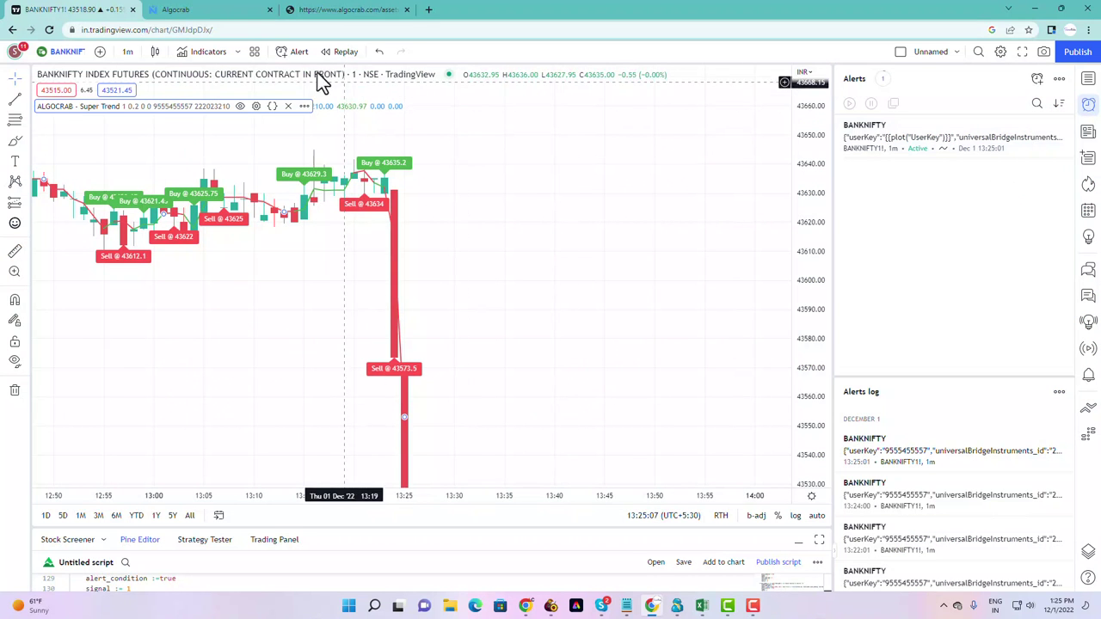
left_click(198, 10)
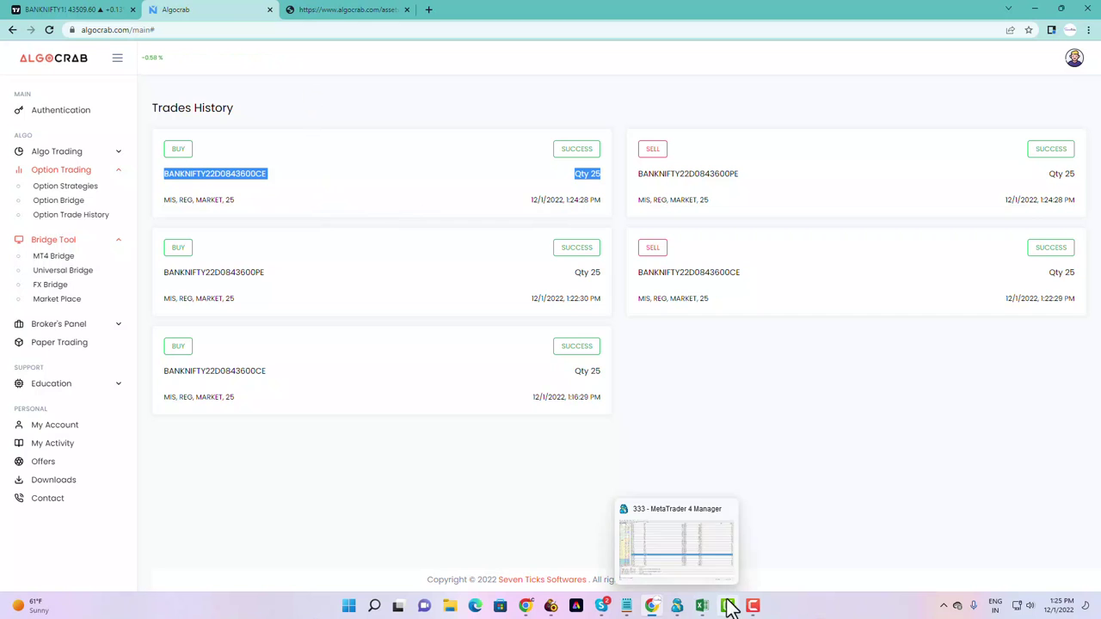
mouse_move(752, 607)
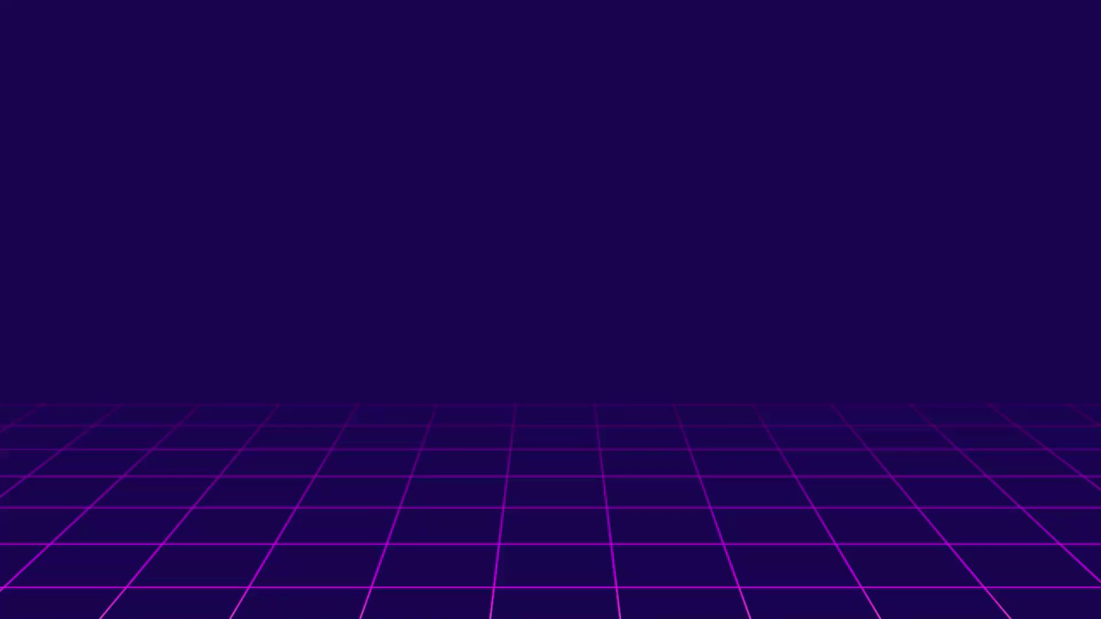